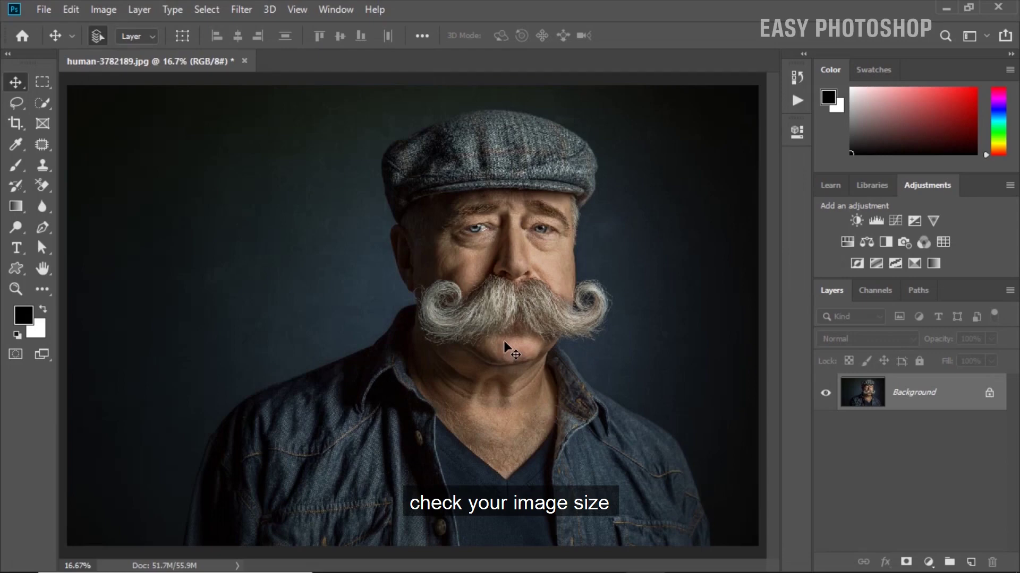
Step: Resize the image to a width of 3500 pixels, keeping proportions and the 300 pixels/inch resolution
click(104, 10)
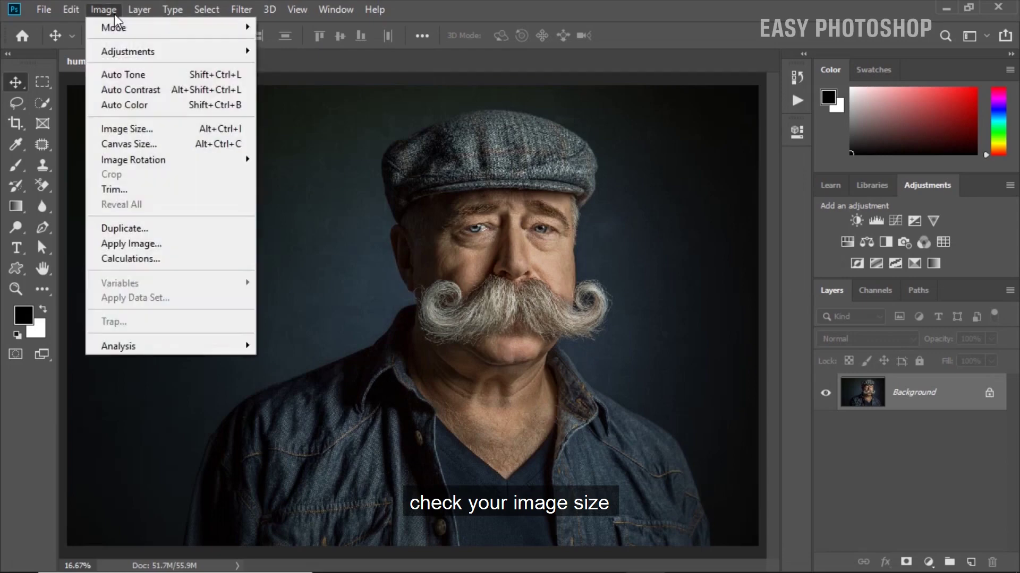
click(134, 130)
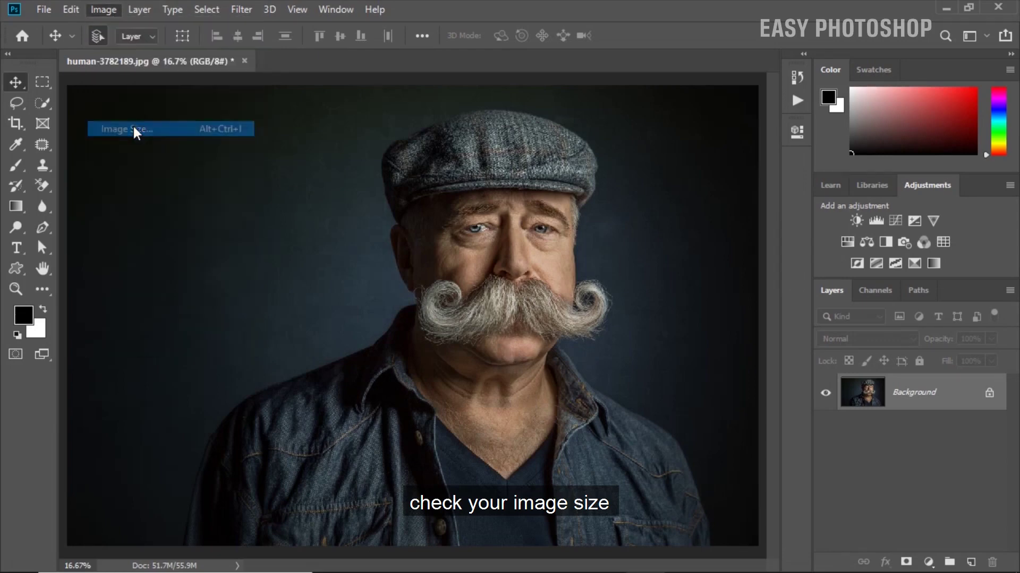
click(608, 169)
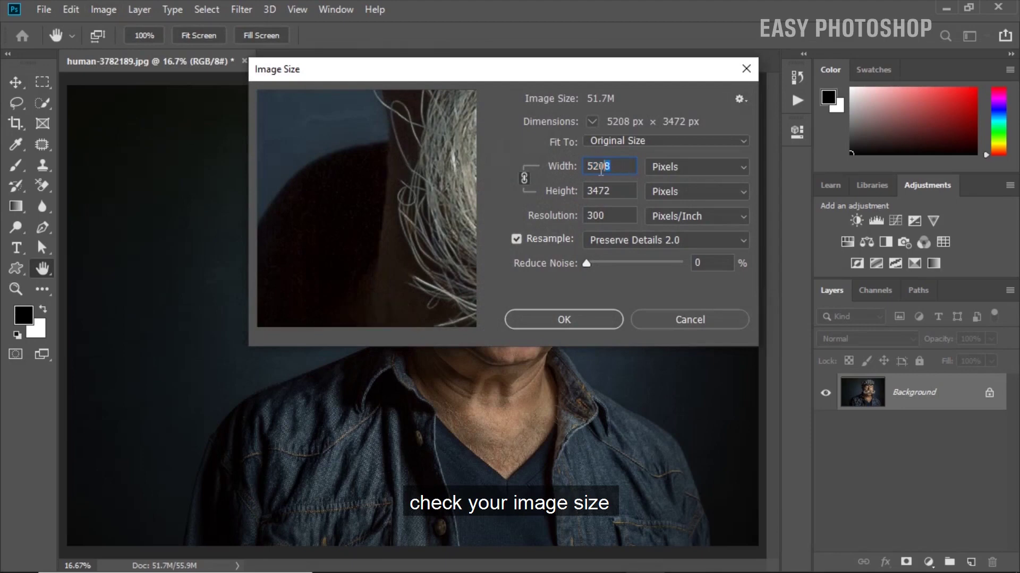
key(BackSpace)
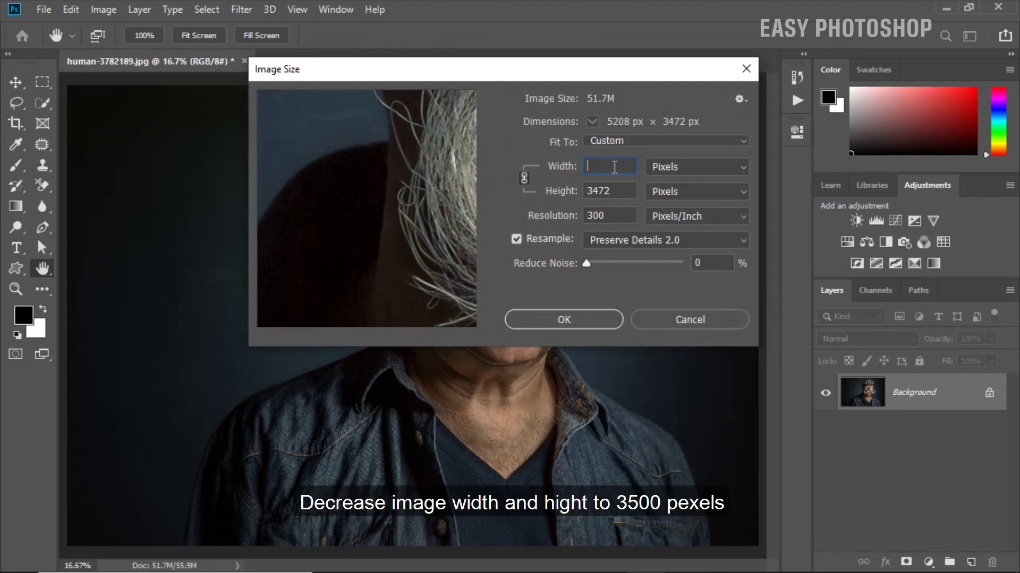
text(3500)
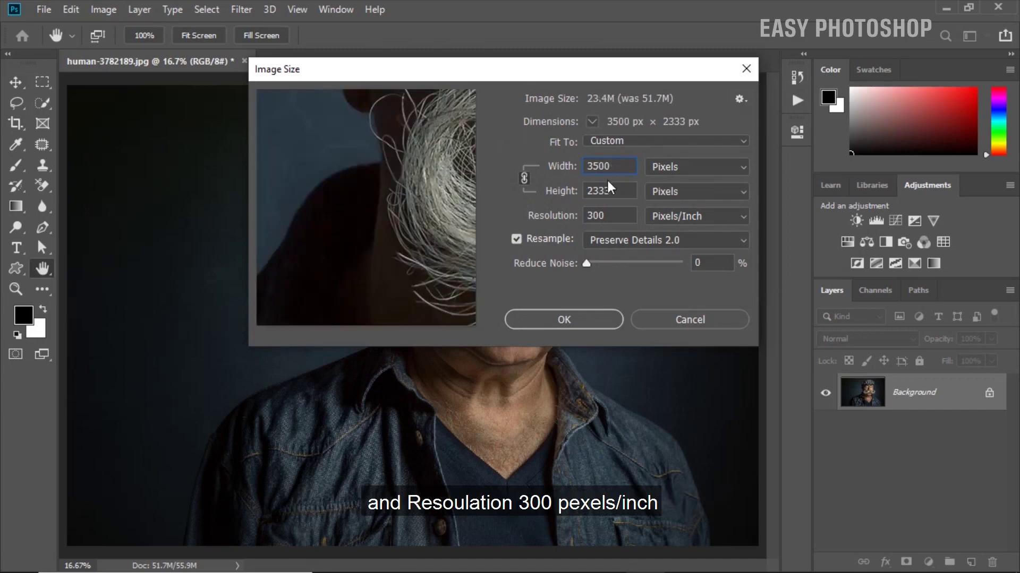
drag(617, 189, 577, 211)
click(564, 319)
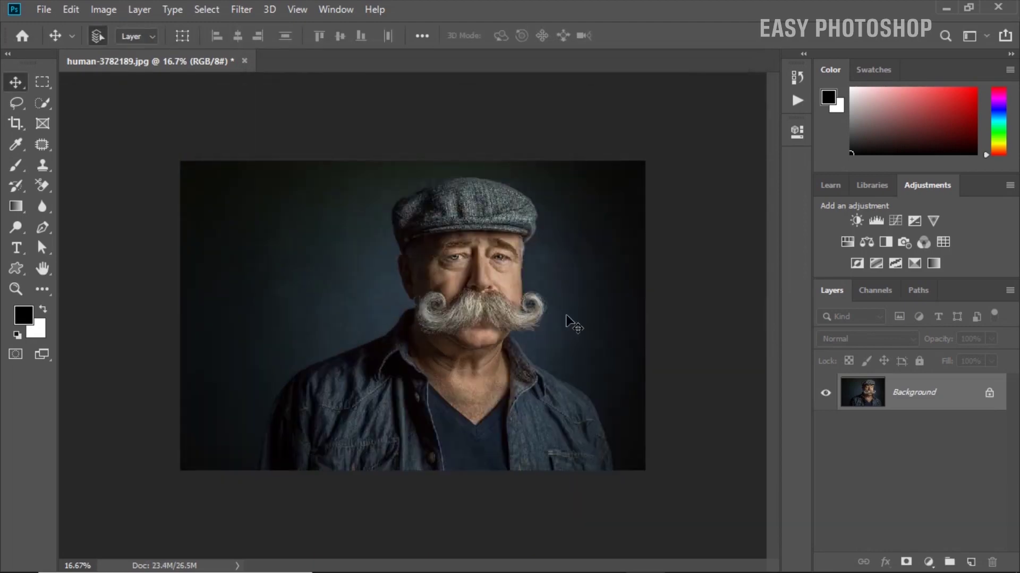
Step: Select the man with the Quick Selection tool and copy him from the background onto a new layer
key(ctrl+KP_Add)
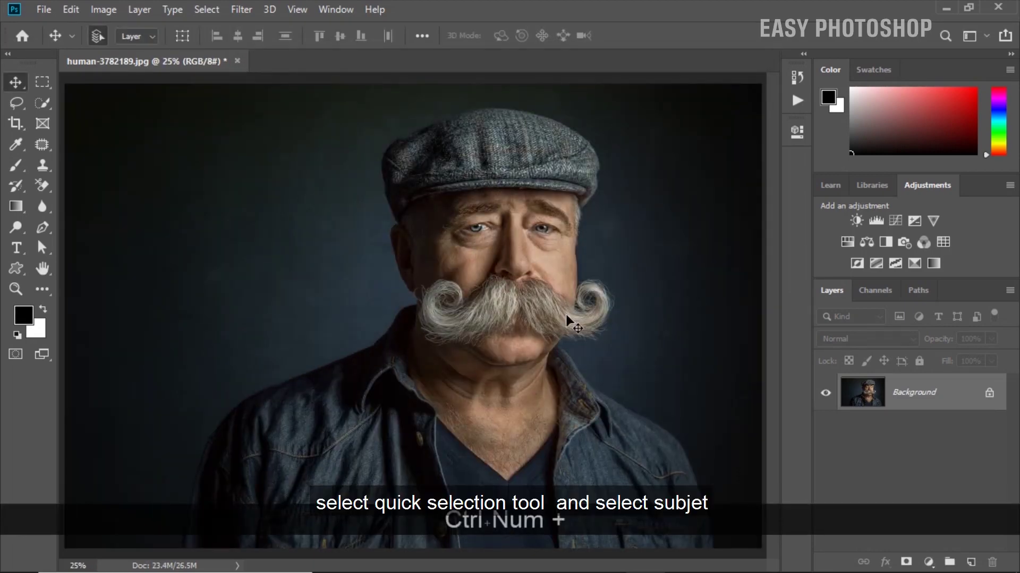
click(37, 106)
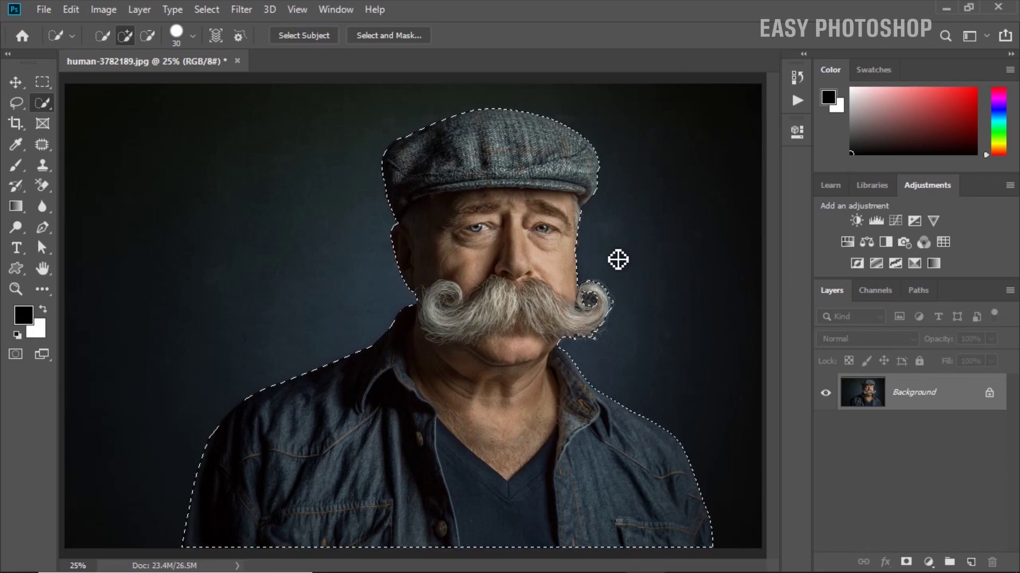
key(ctrl+j)
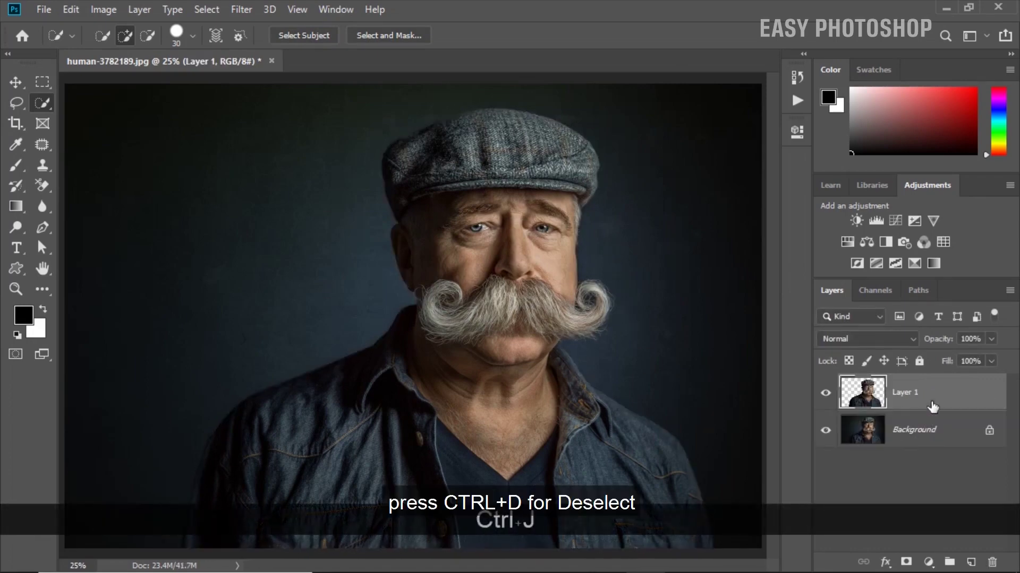
Step: Rename the cut-out layer of the man as "main effect"
double_click(906, 393)
key(BackSpace)
key(shift)
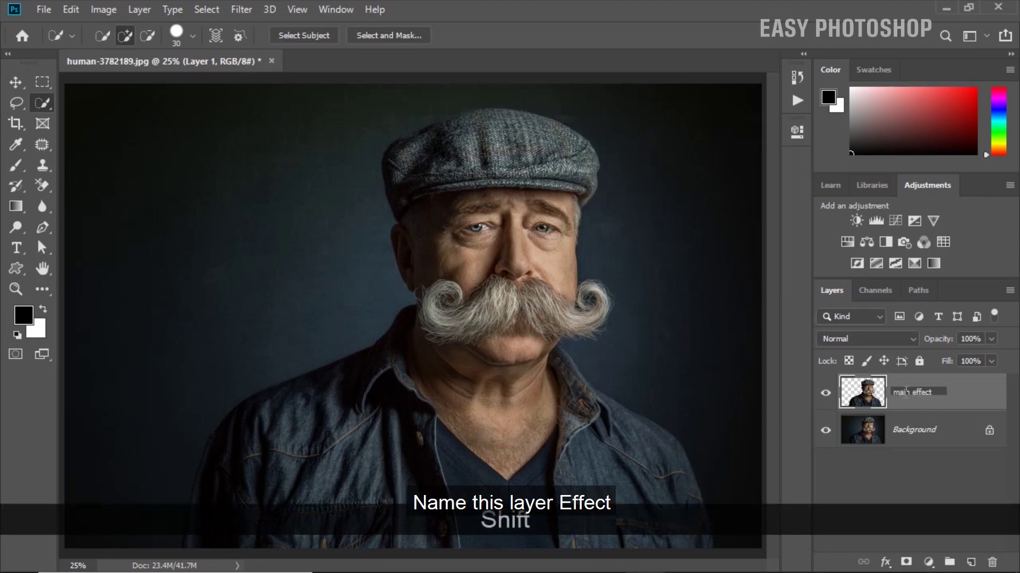
text(main effect)
click(947, 403)
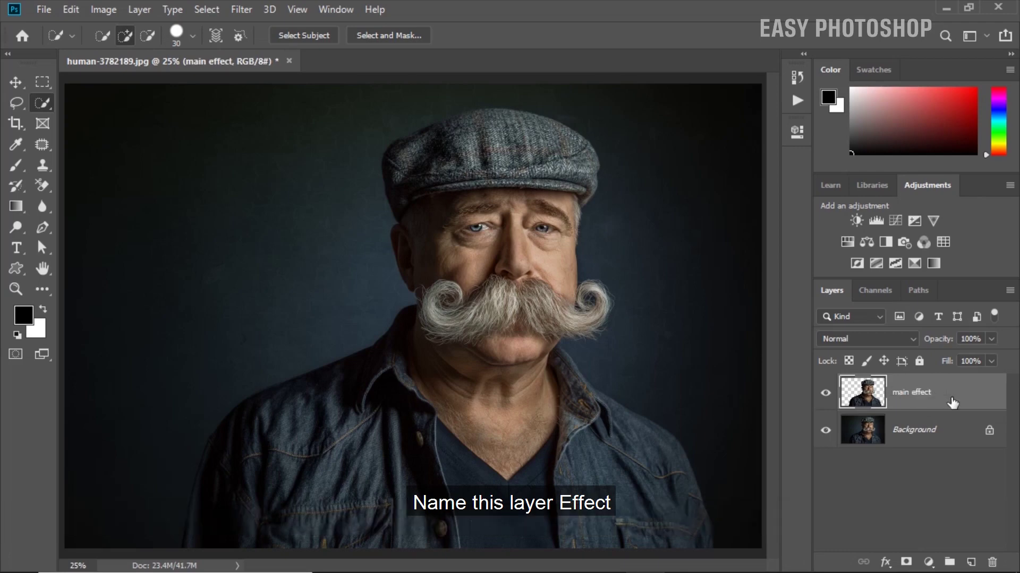
Step: Add a black Solid Color fill layer directly above the Background layer, beneath the main effect layer
click(903, 430)
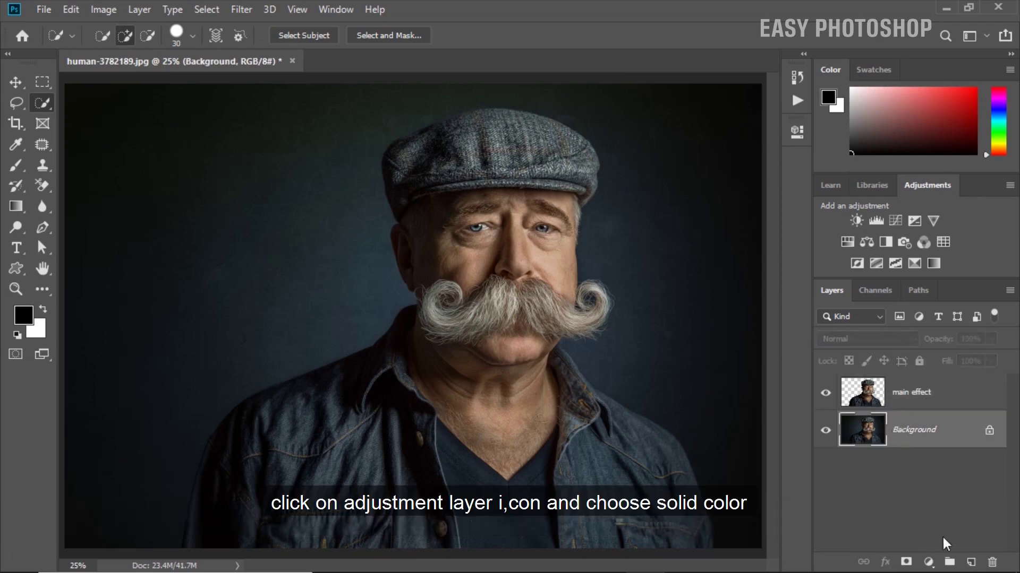
click(928, 562)
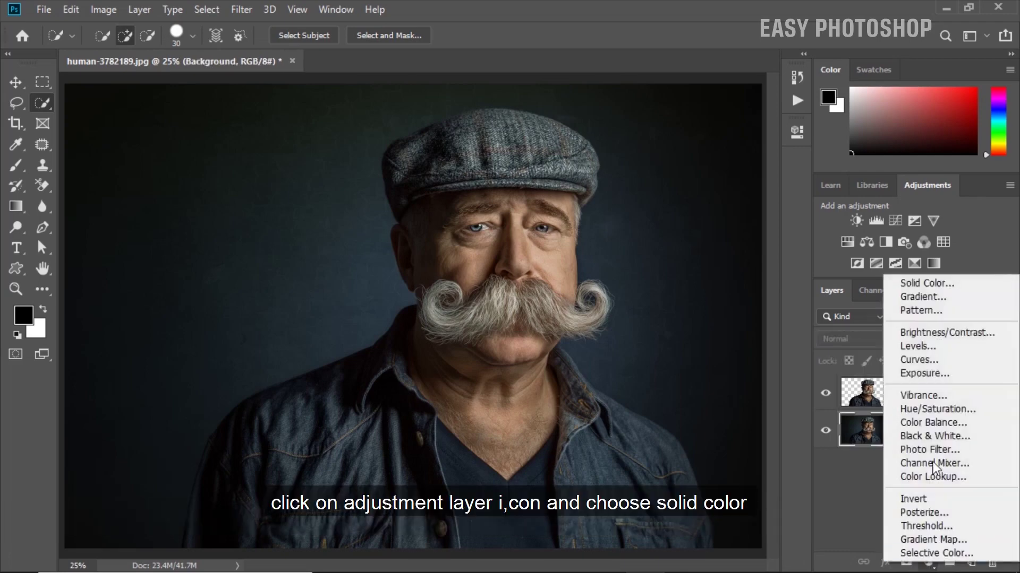
click(926, 283)
click(845, 197)
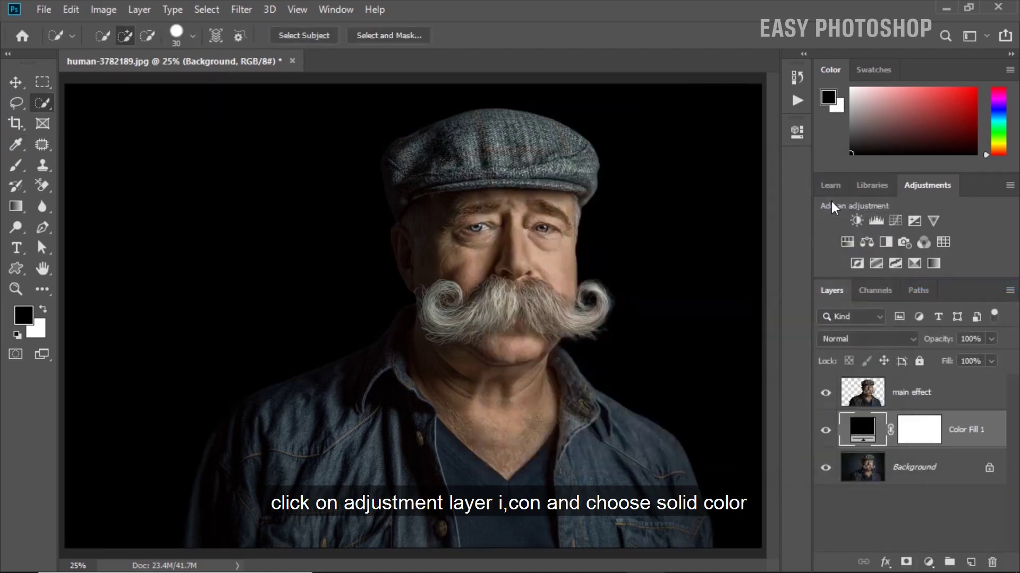
Step: Apply a Shadows/Highlights adjustment to the main effect layer with Shadows at 33% and Highlights at 11%
click(884, 398)
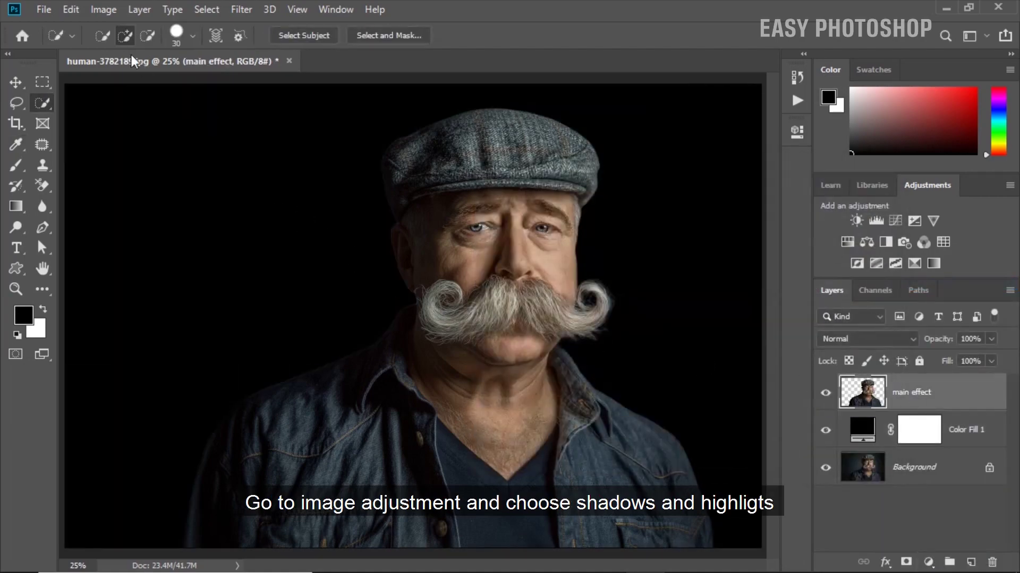
click(102, 15)
mouse_move(127, 53)
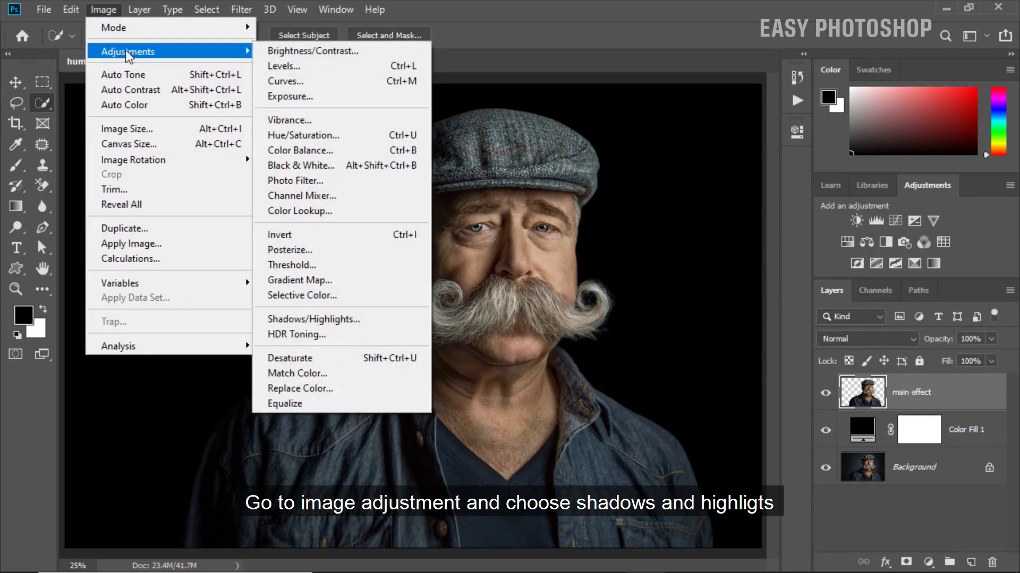
click(348, 318)
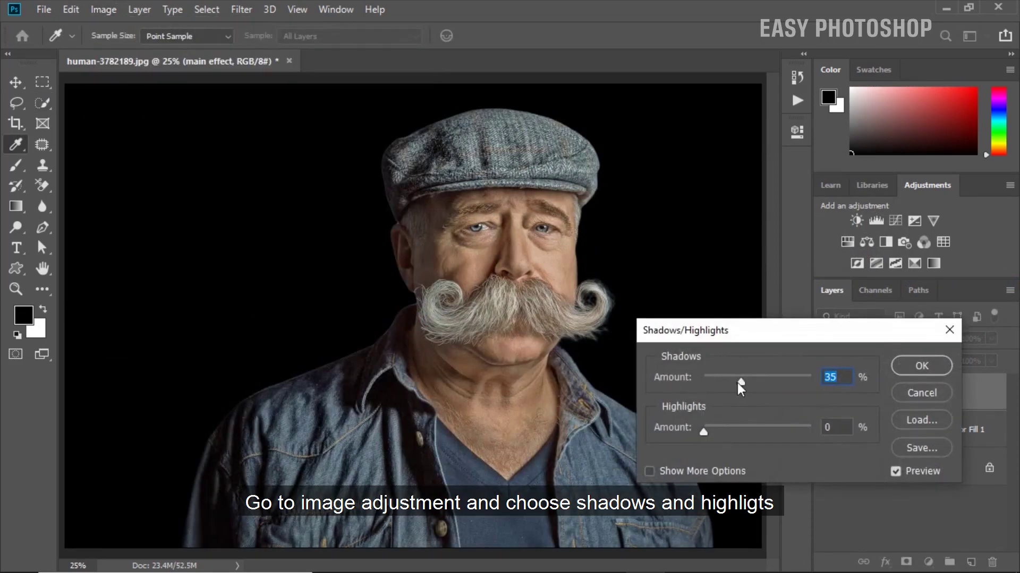
drag(738, 384, 739, 383)
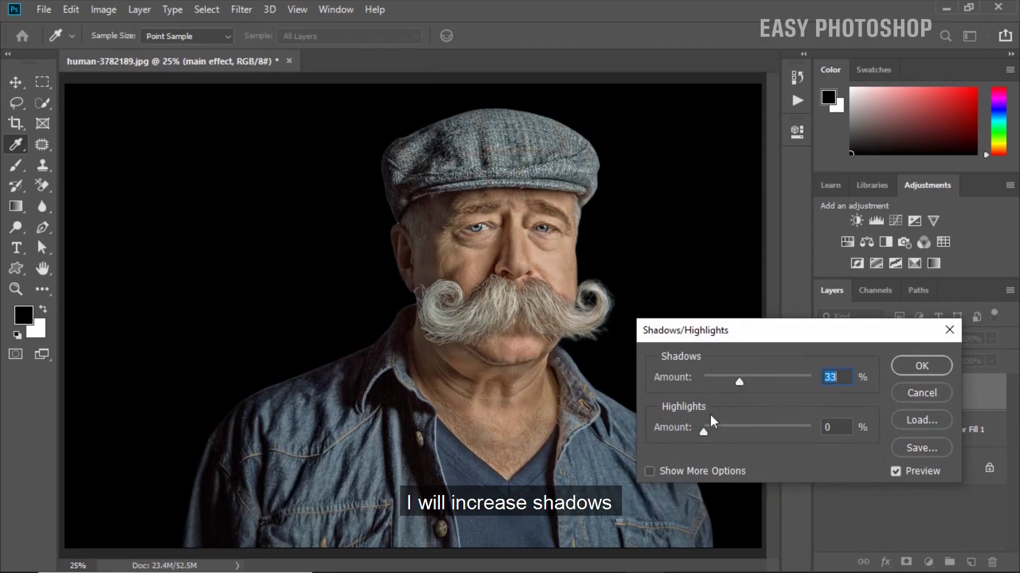
drag(704, 431, 715, 433)
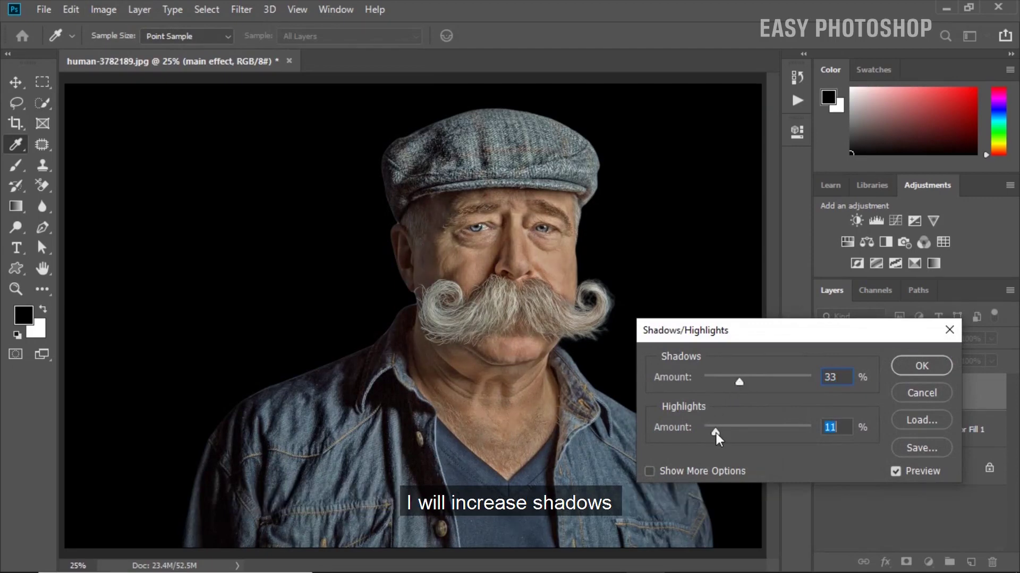
key(w)
click(910, 365)
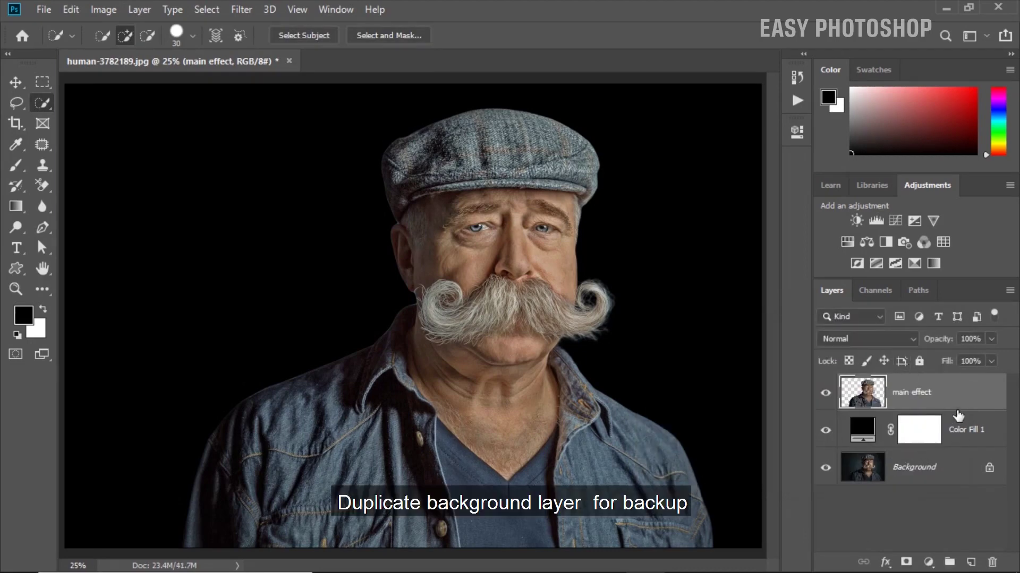
Step: Duplicate the main effect layer and rename the copy "work"
key(v)
key(ctrl+j)
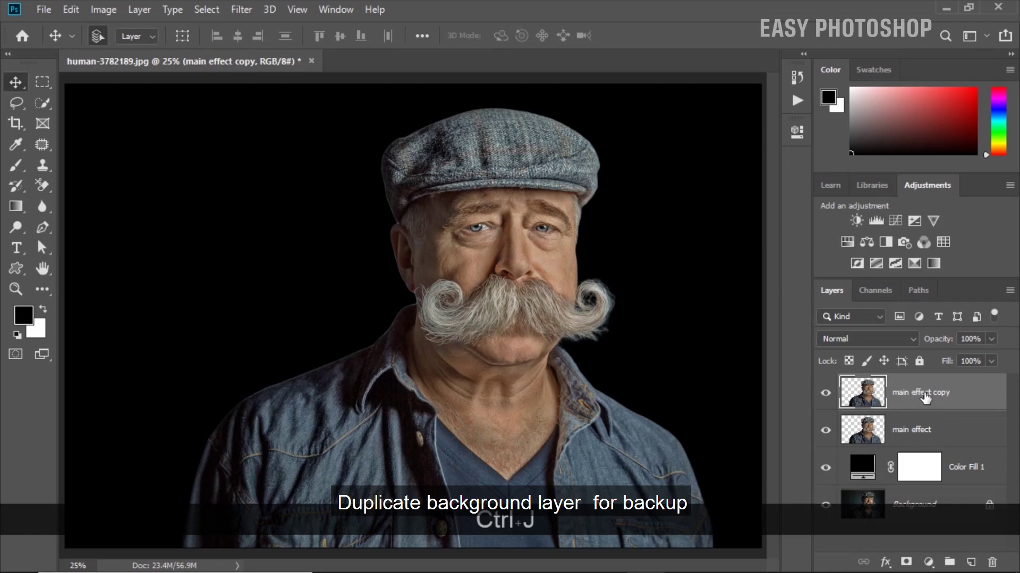
double_click(915, 393)
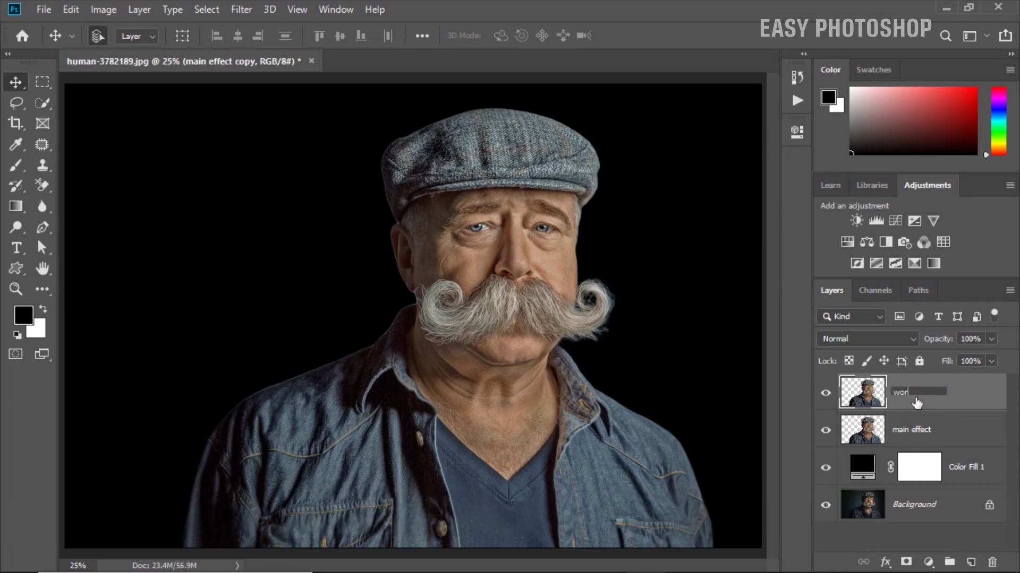
key(Return)
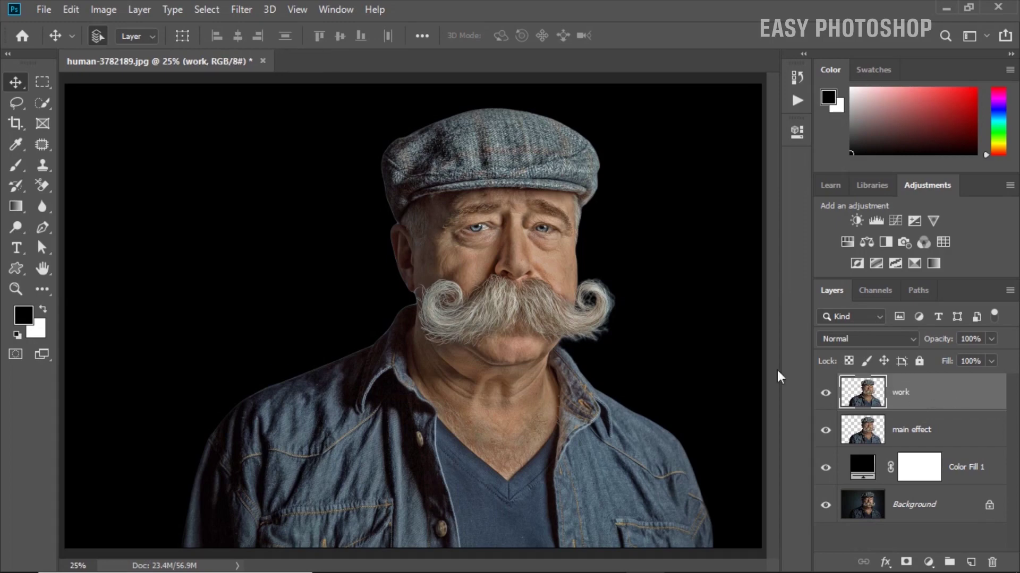
Step: Apply Smart Sharpen to the work layer with an amount of 240%, a 3.0 px radius and 30% noise reduction
click(241, 8)
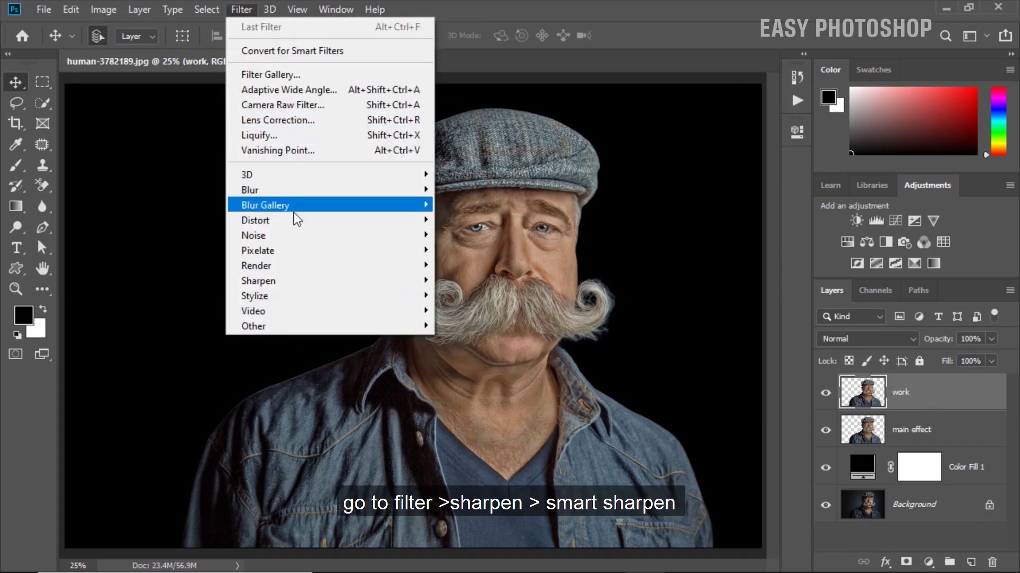
mouse_move(301, 282)
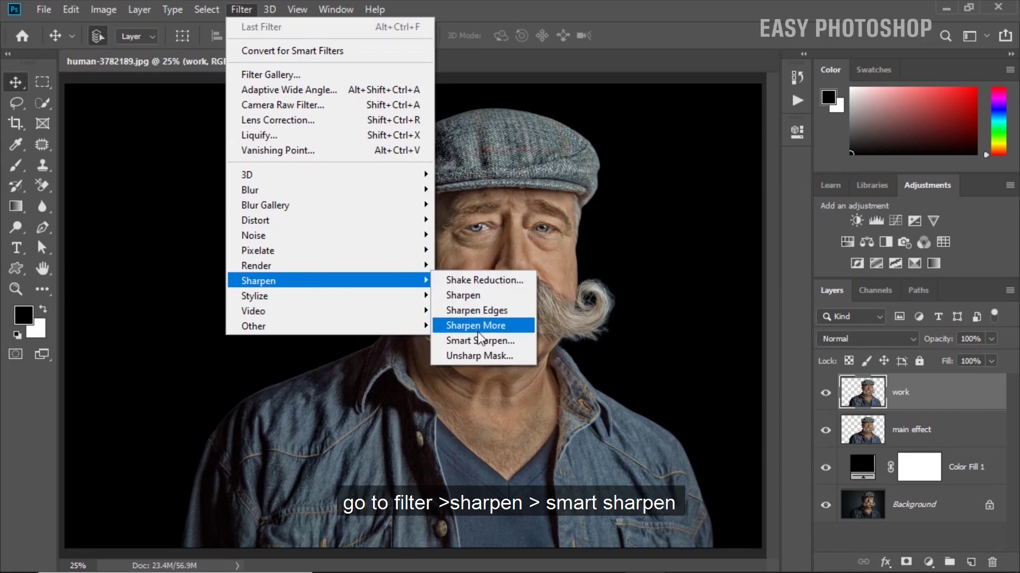
click(477, 339)
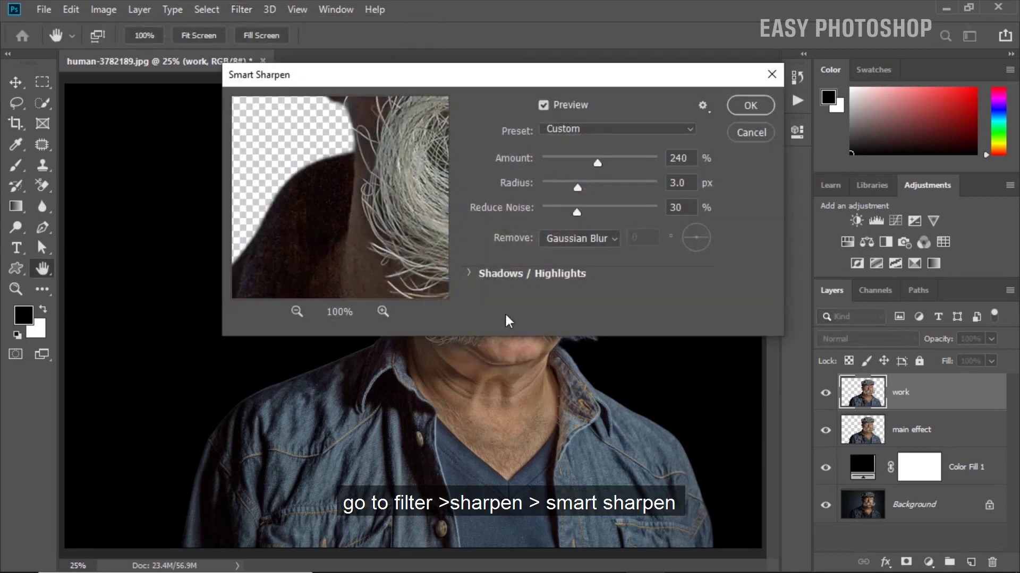
click(668, 158)
drag(688, 184, 659, 187)
click(750, 105)
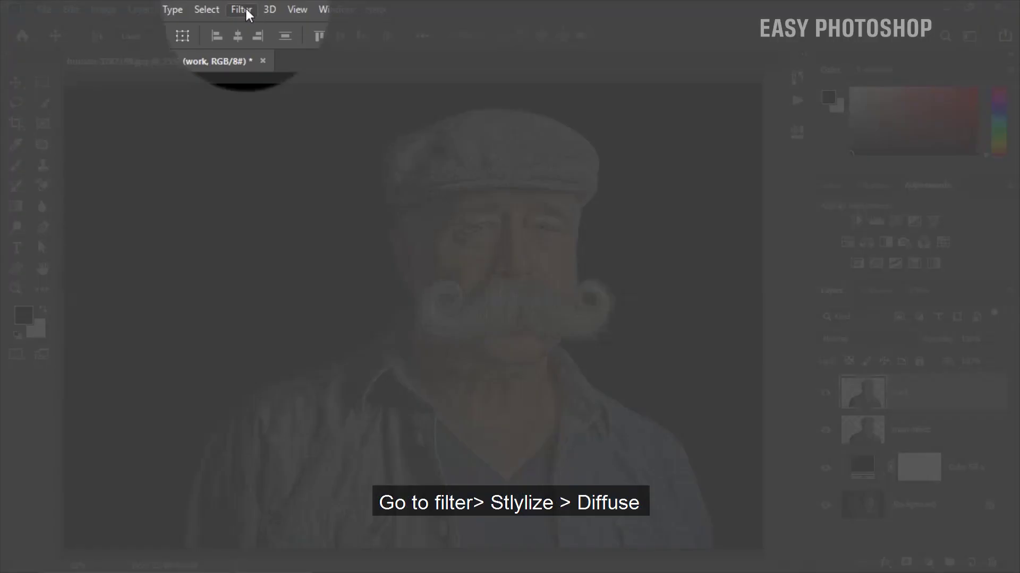
Step: Apply the Diffuse filter to the work layer in Anisotropic mode
click(247, 9)
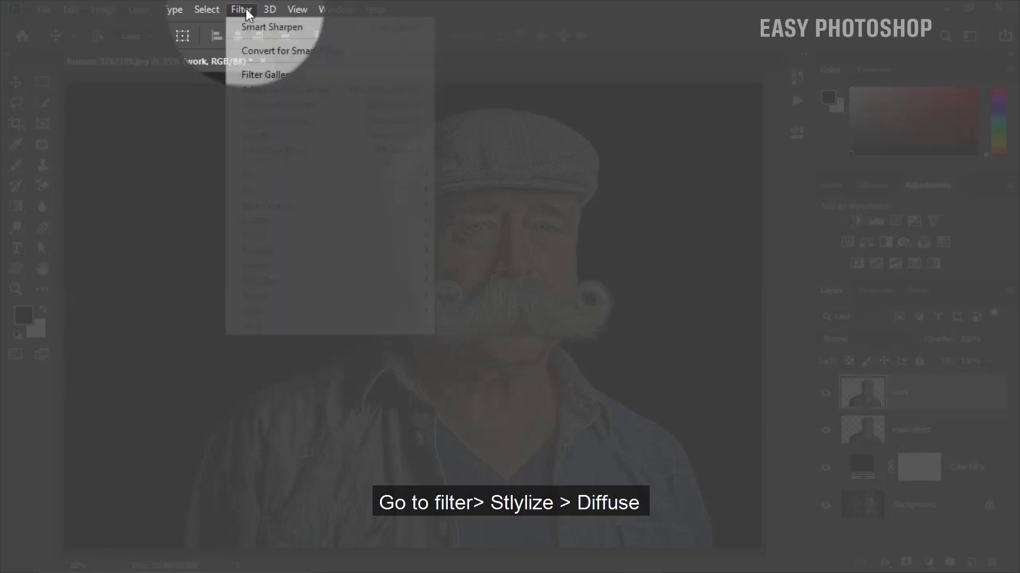
mouse_move(264, 292)
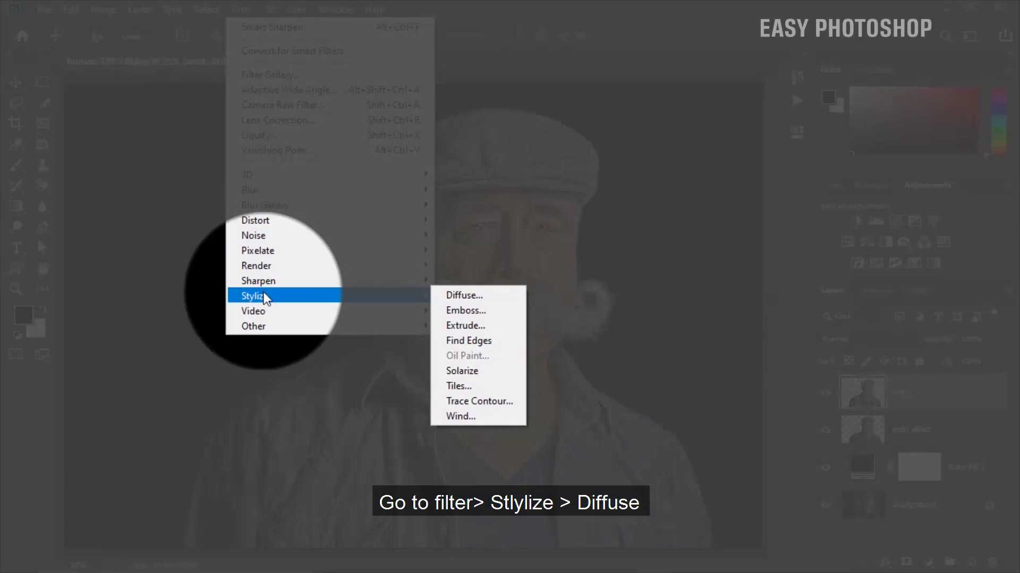
click(455, 296)
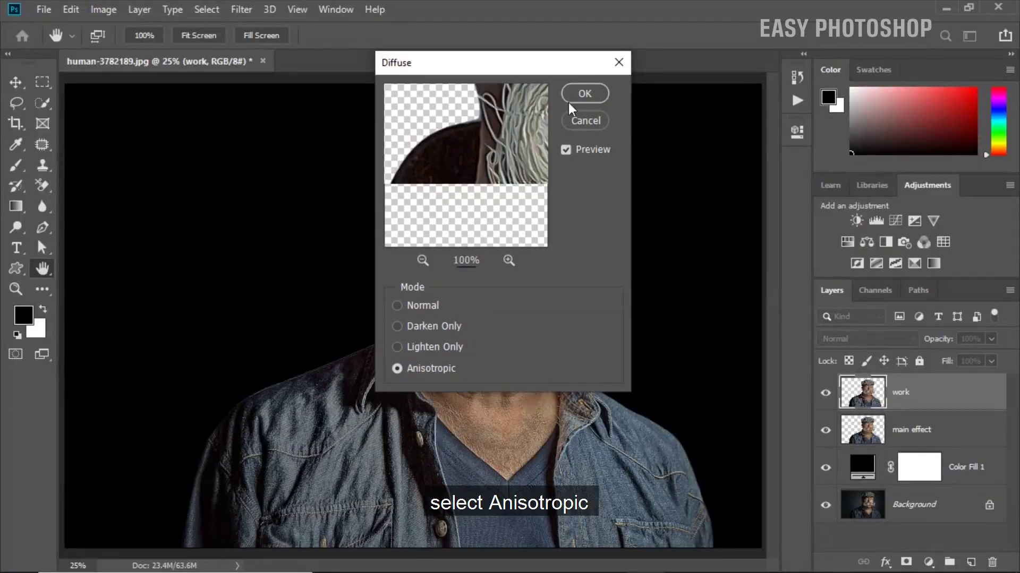
click(573, 96)
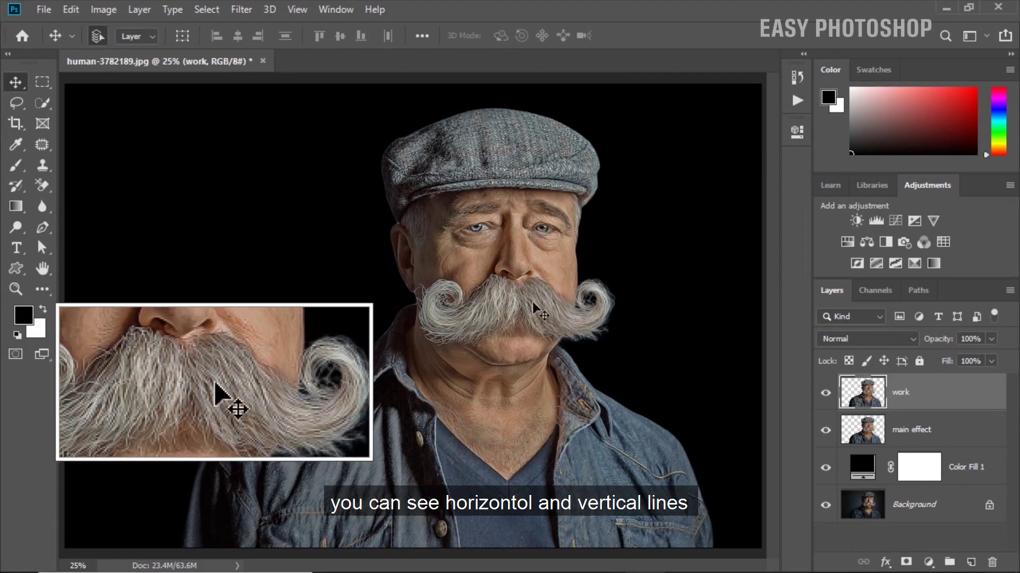
Step: Rotate the canvas 90° clockwise and apply the Diffuse filter in Anisotropic mode to the work layer
click(103, 9)
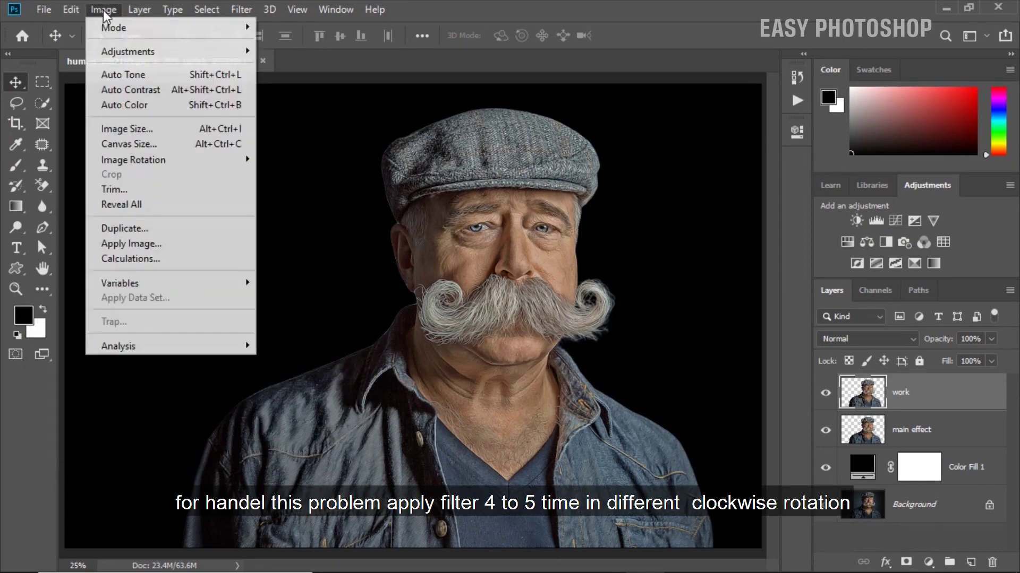
mouse_move(146, 160)
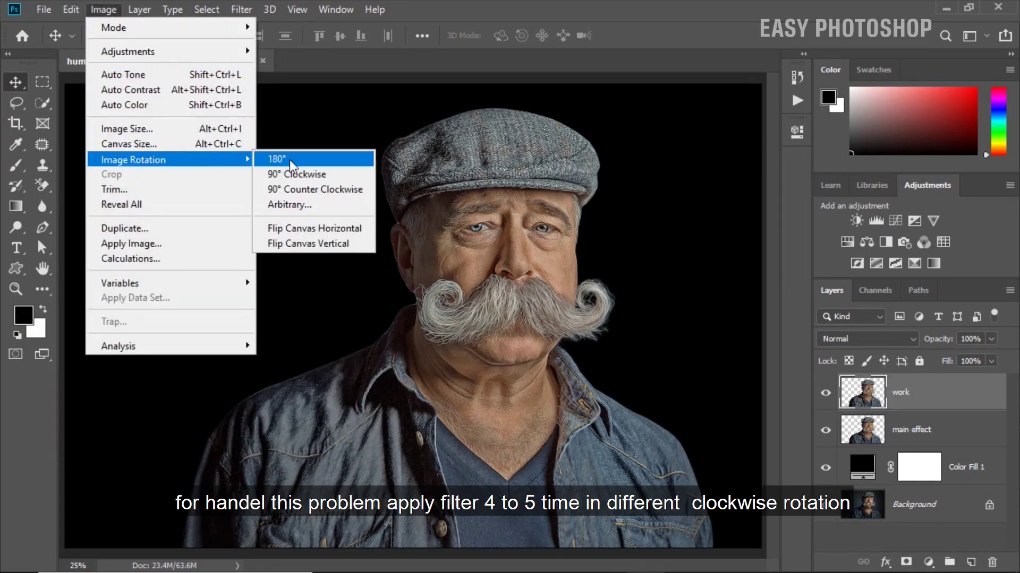
click(294, 174)
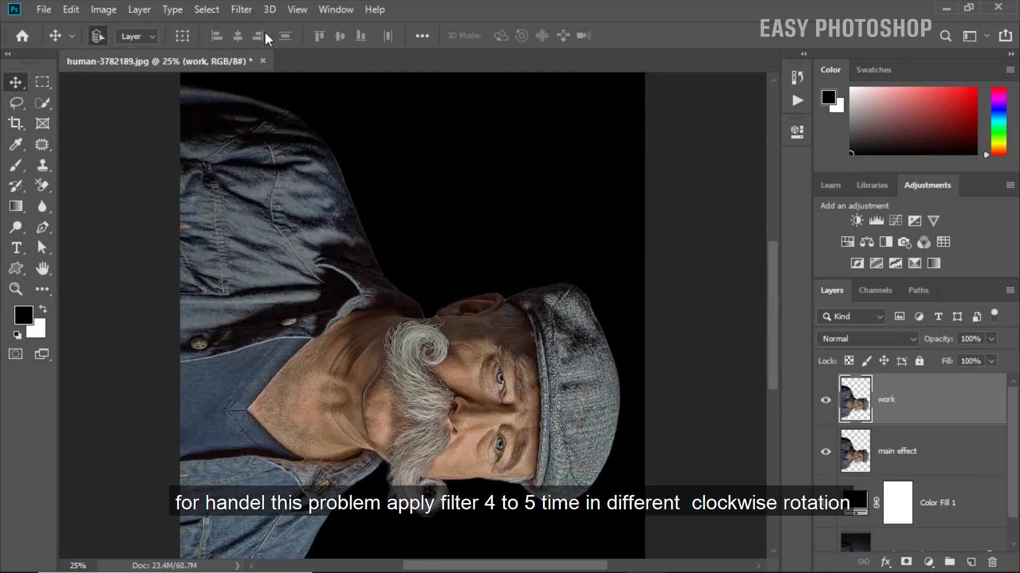
click(241, 10)
mouse_move(277, 294)
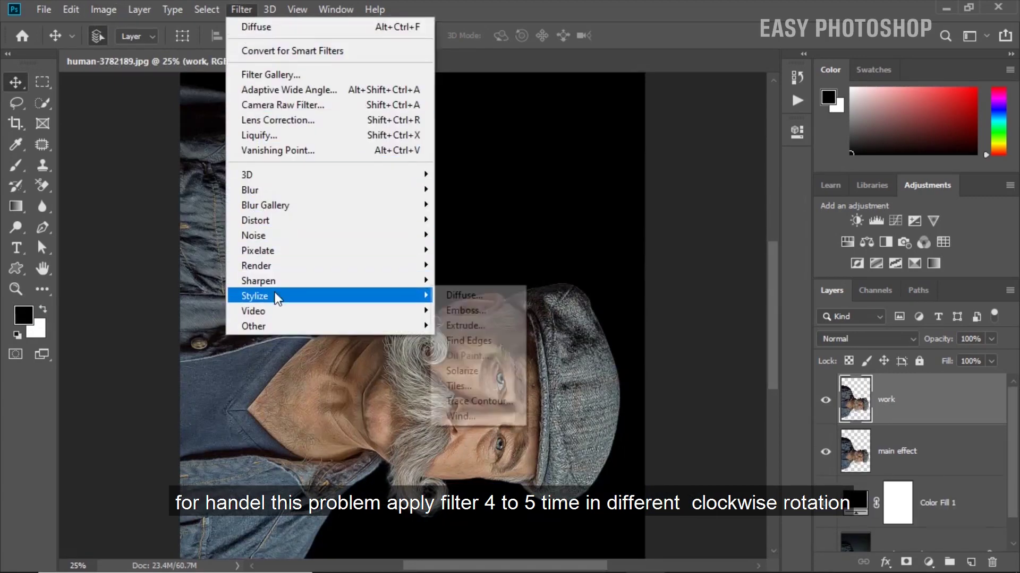
click(459, 301)
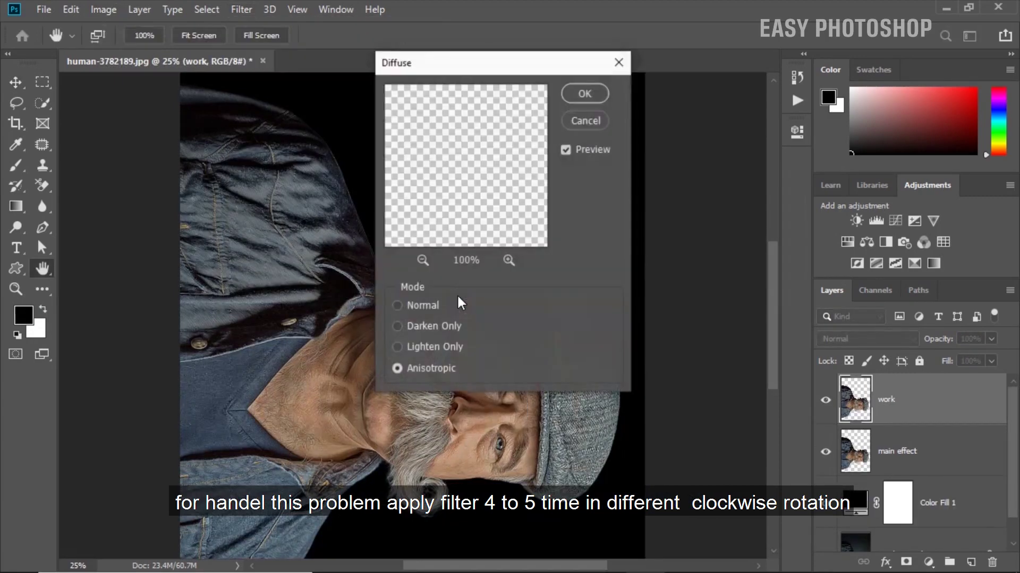
click(584, 94)
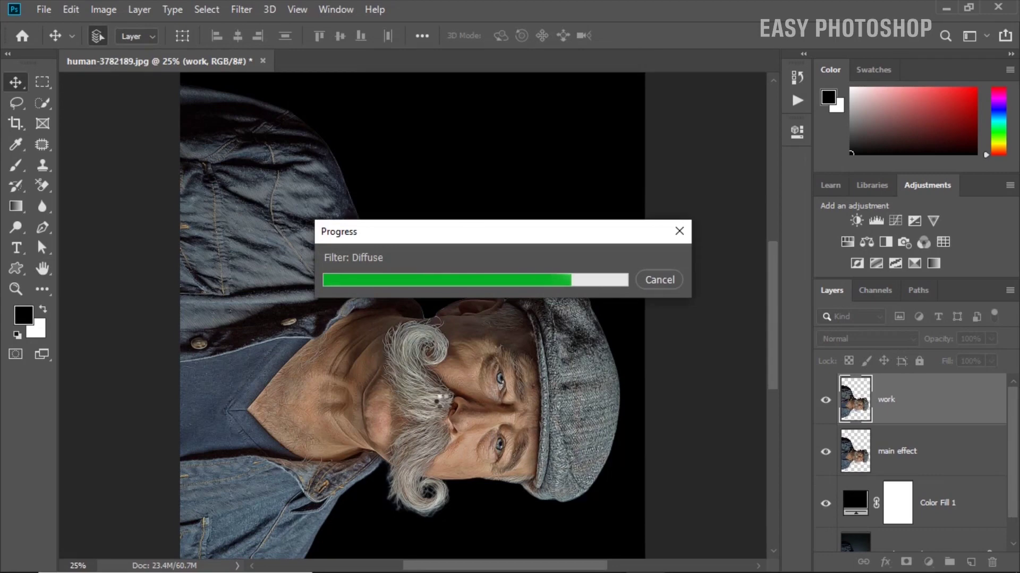
Step: Rotate the canvas another 90° clockwise so the portrait is upside down, and reapply Diffuse to the work layer
click(104, 10)
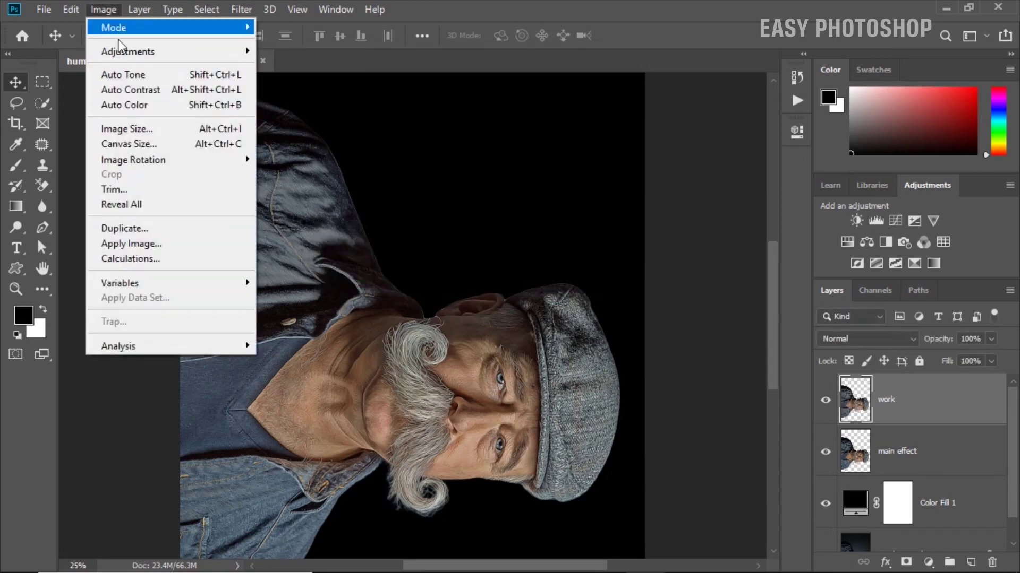
mouse_move(159, 159)
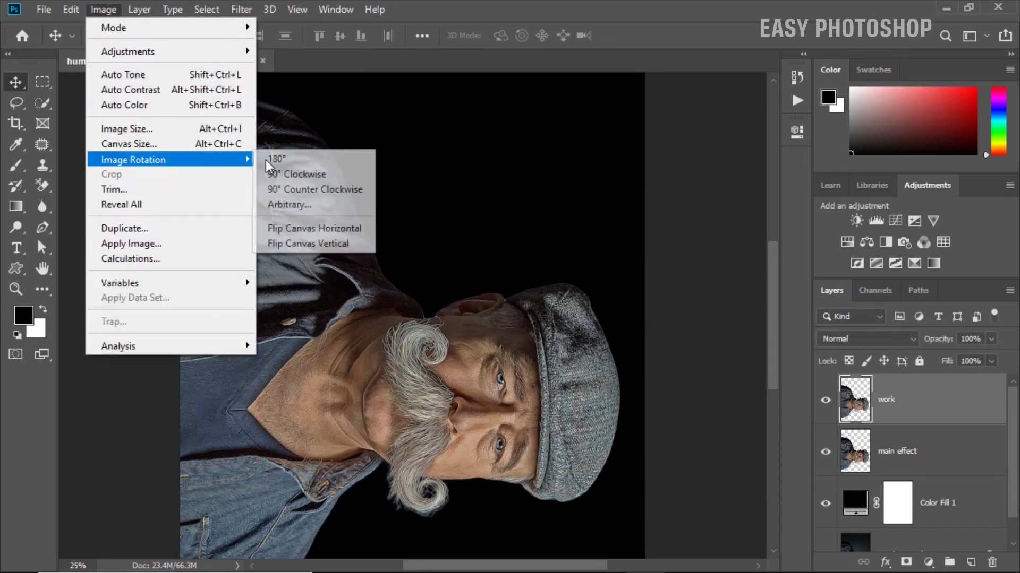
click(297, 170)
click(246, 9)
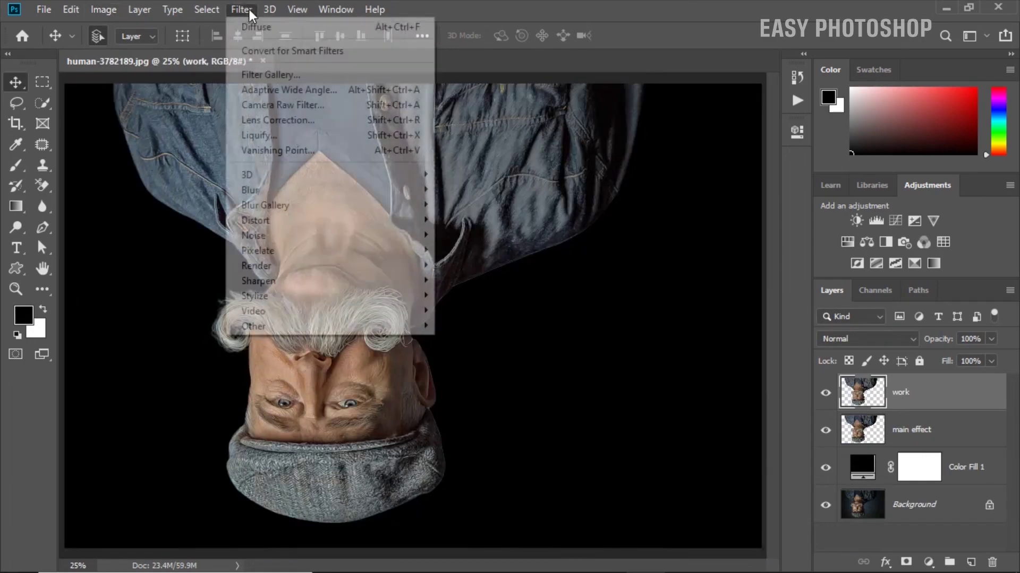
click(268, 26)
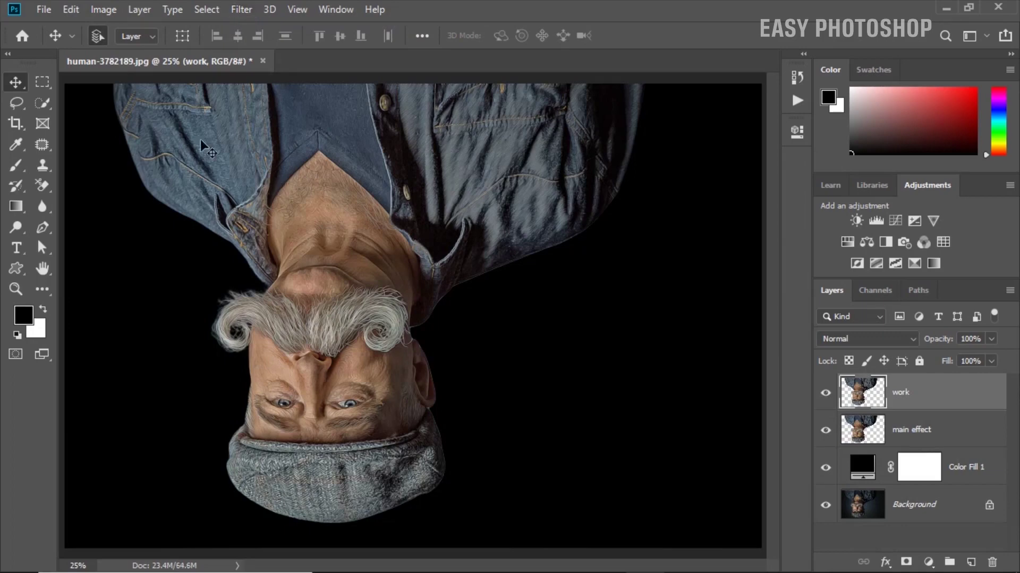
Step: Rotate the upside-down canvas 90° clockwise and repeat the Diffuse filter on the work layer
click(101, 12)
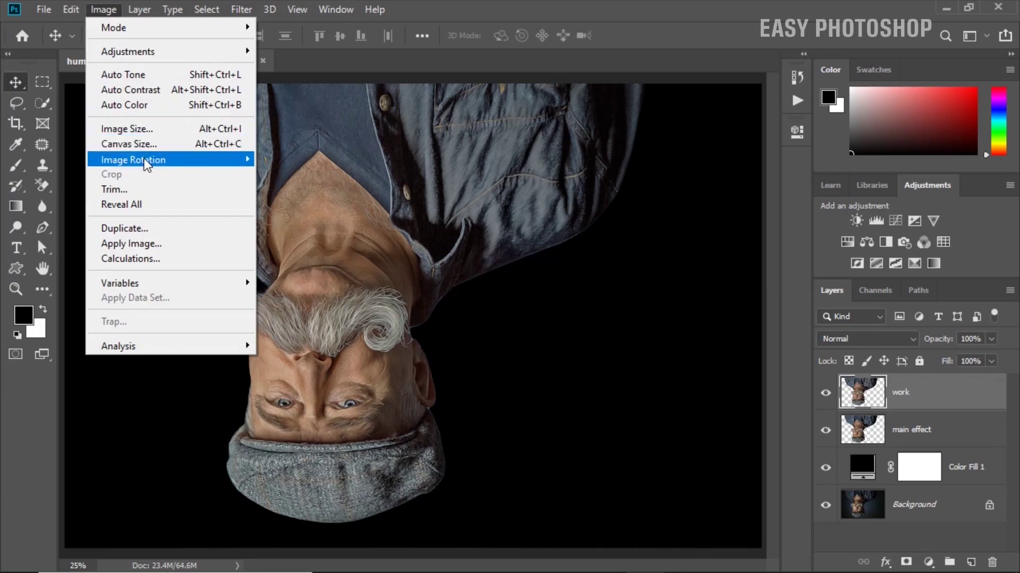
mouse_move(144, 160)
click(330, 174)
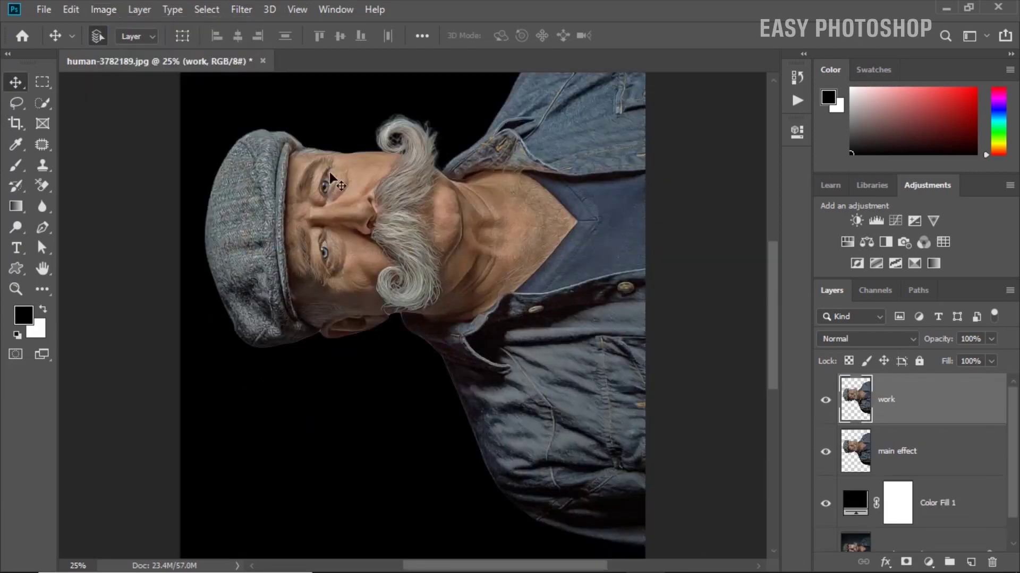
click(239, 11)
click(241, 24)
Step: Rotate the canvas 90° clockwise back to upright and run the Diffuse filter again on the work layer
click(112, 10)
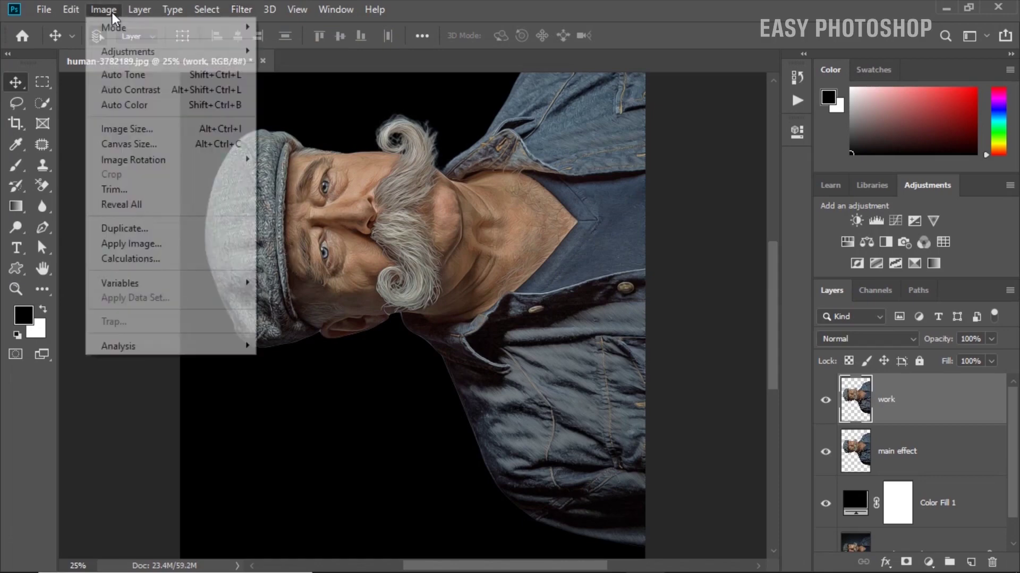
mouse_move(171, 160)
click(306, 171)
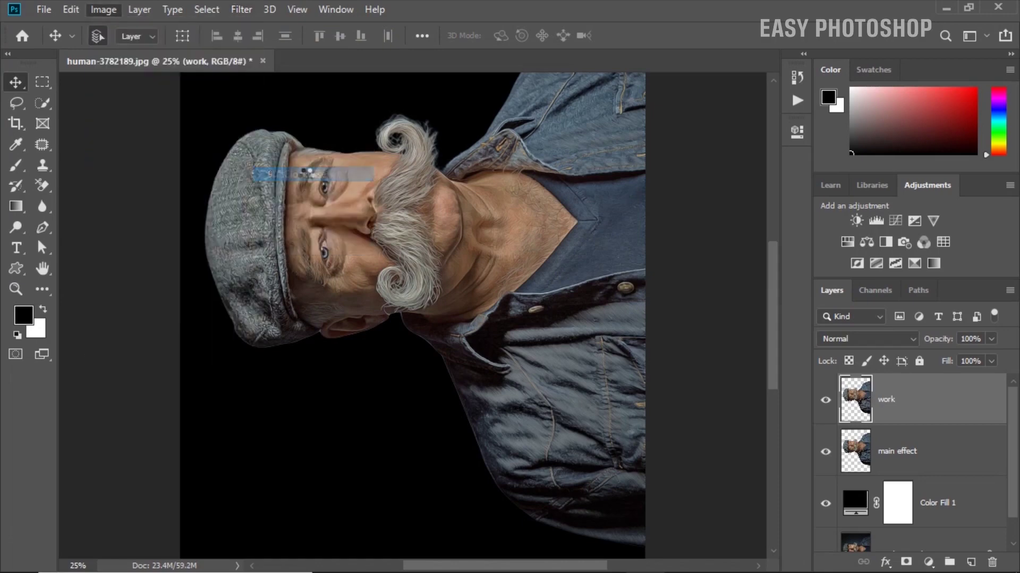
click(245, 10)
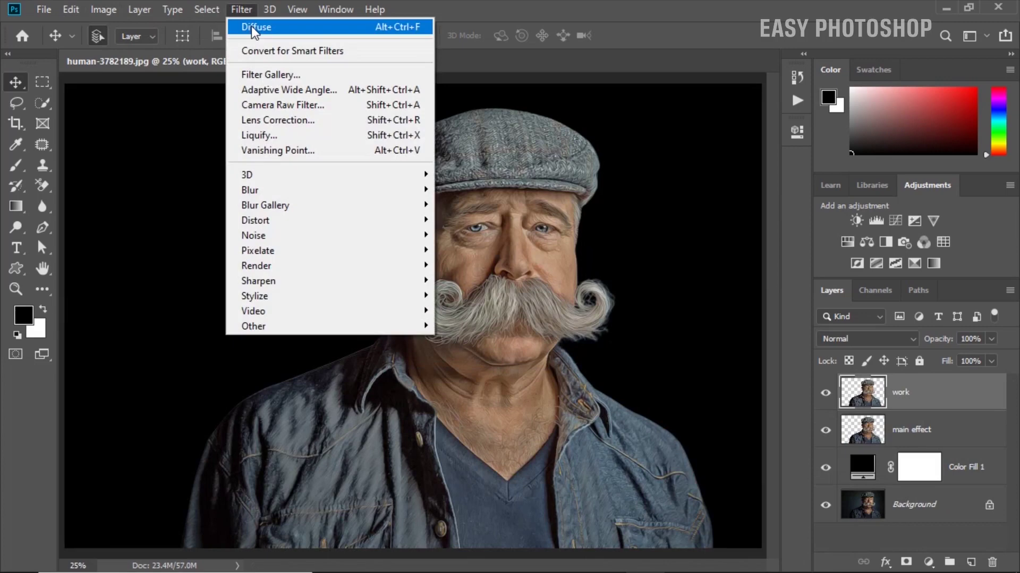
click(252, 25)
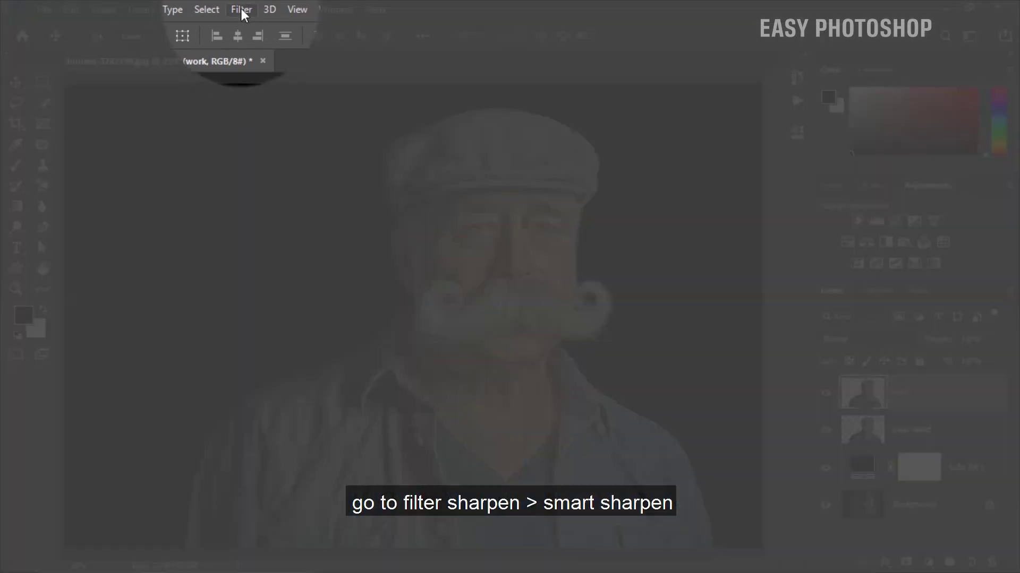
Step: Apply Smart Sharpen to the work layer with an amount of 240%, a 3.0 px radius and 30% noise reduction
click(241, 8)
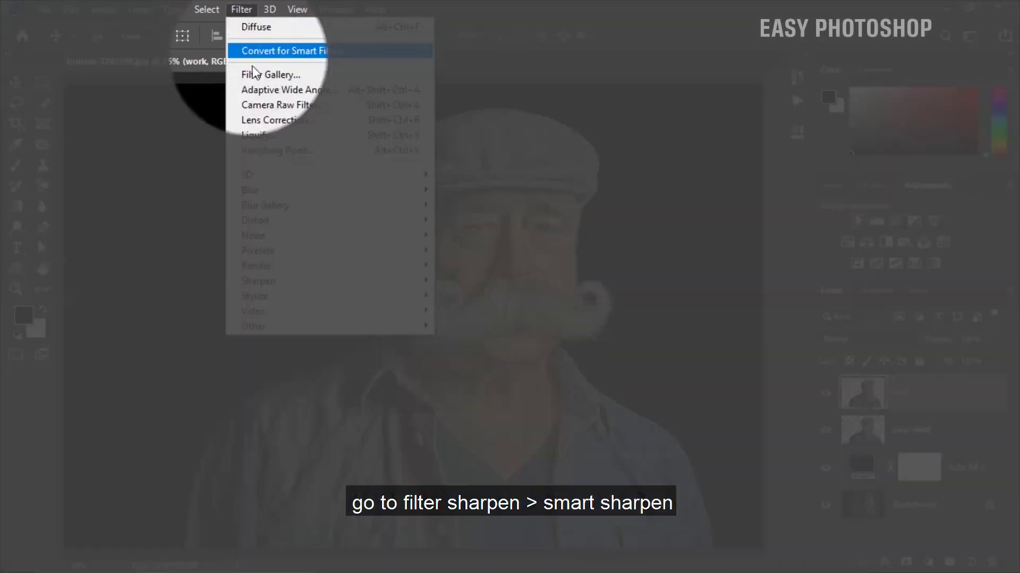
mouse_move(292, 280)
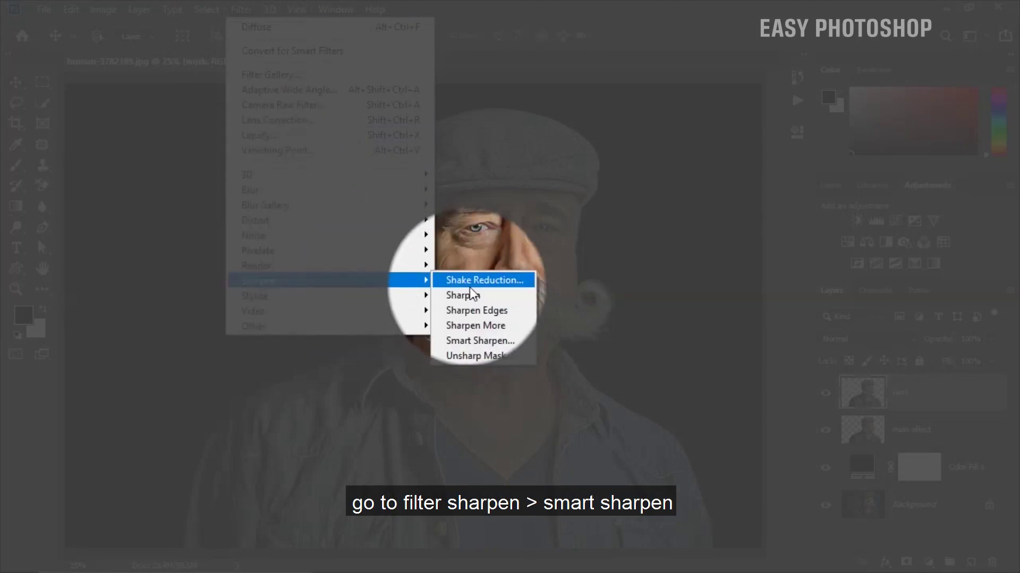
click(486, 340)
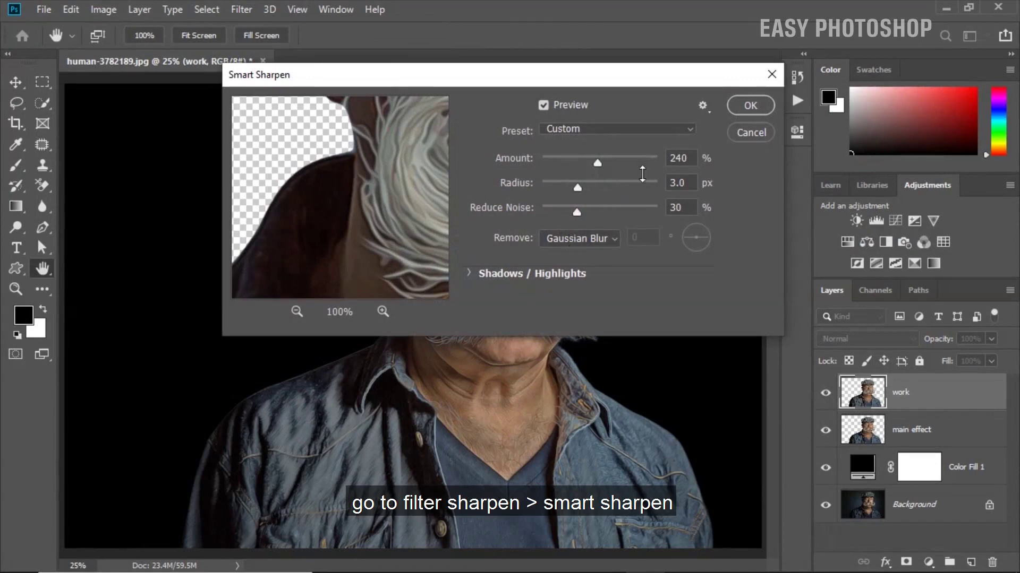
click(679, 155)
click(679, 181)
click(678, 207)
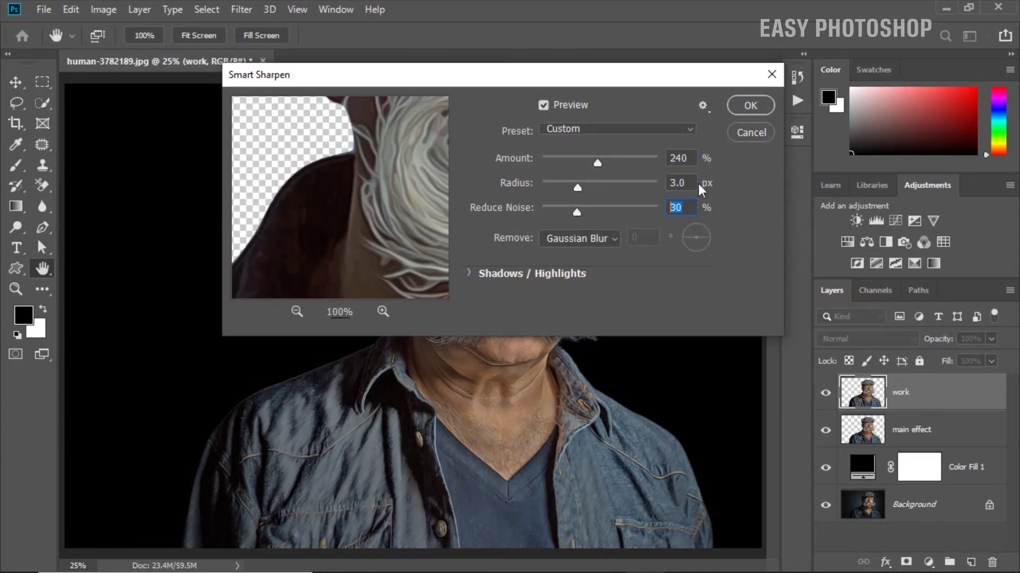
click(747, 104)
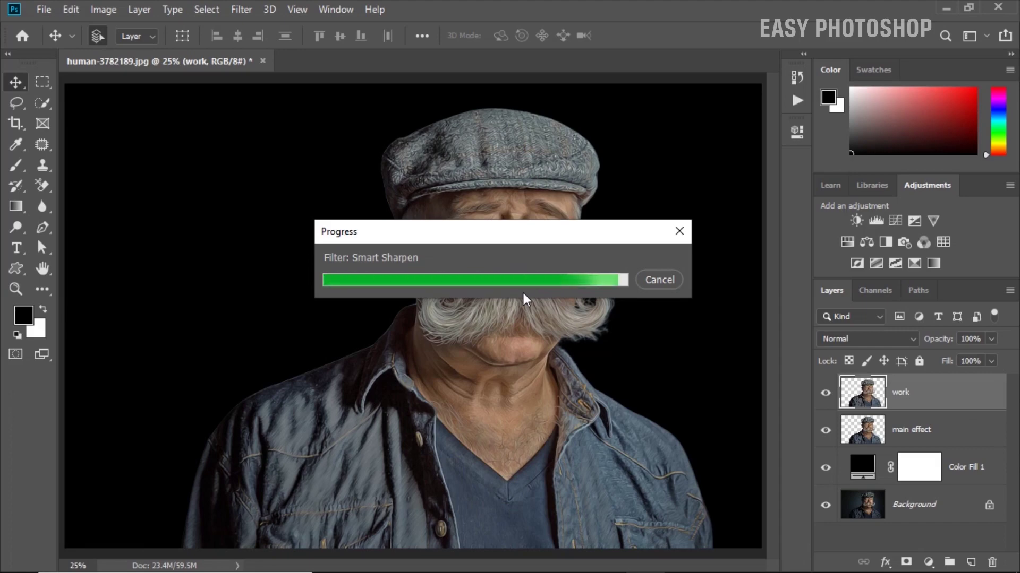
Step: Apply the Diffuse filter in Anisotropic mode to the sharpened, upright work layer
click(243, 9)
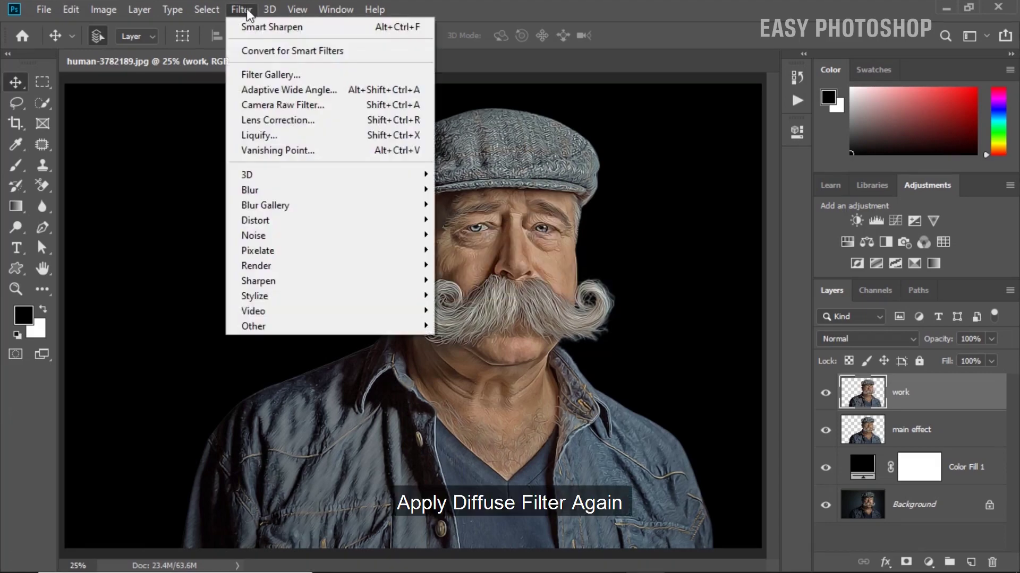
mouse_move(302, 296)
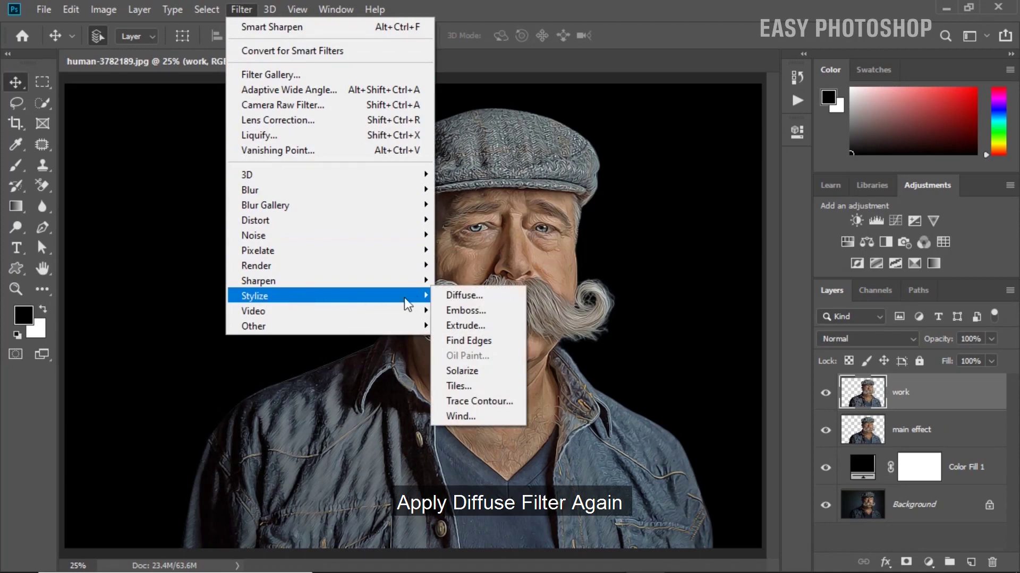
click(461, 297)
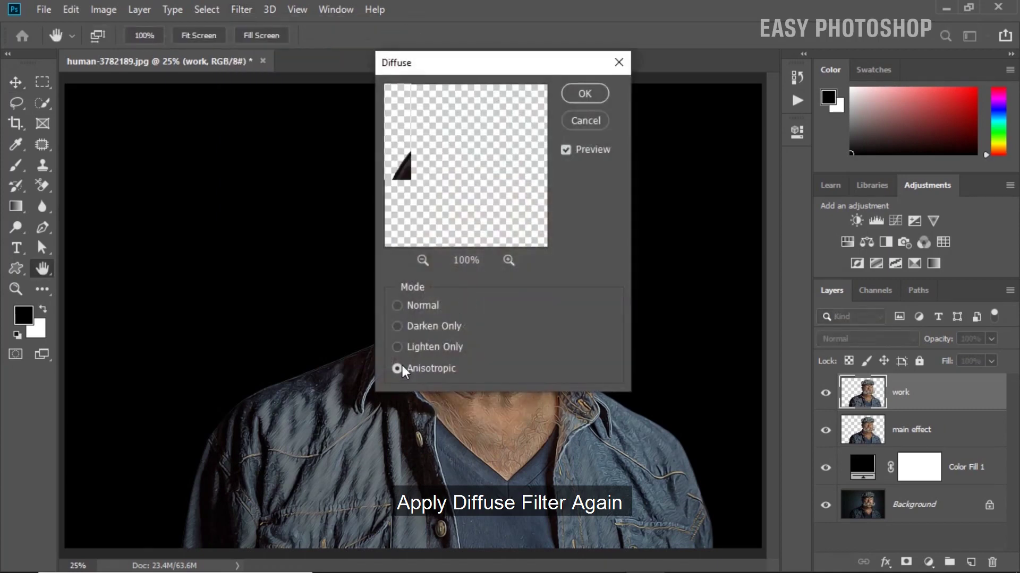
click(582, 93)
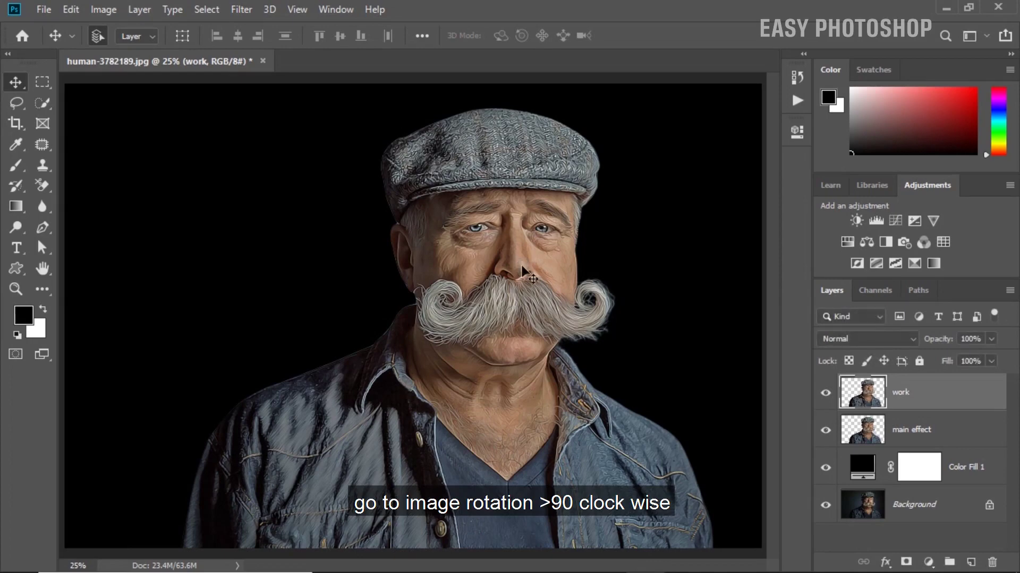
Step: Rotate the upright canvas 90° clockwise and reapply the Diffuse filter to the work layer
click(106, 10)
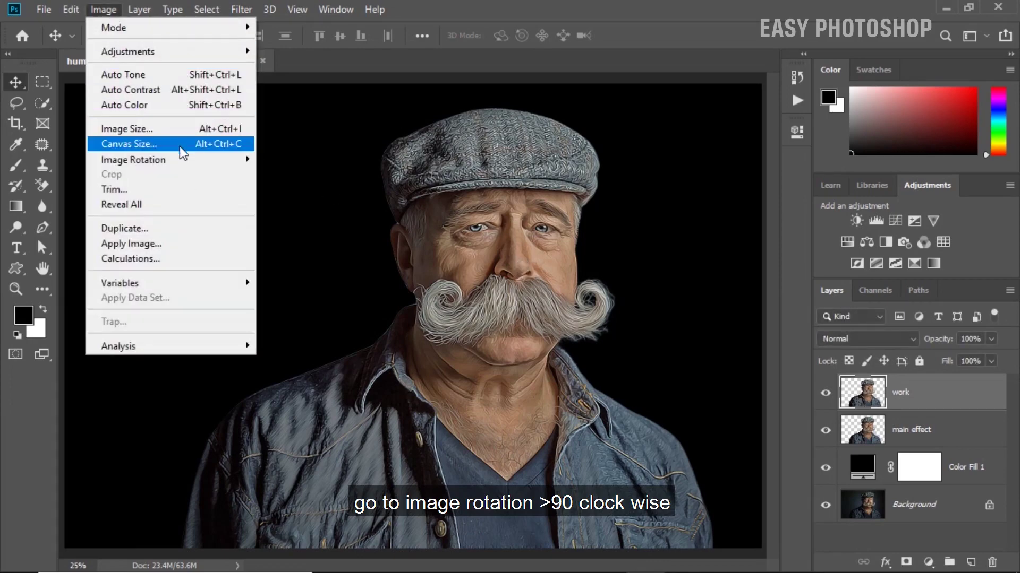
mouse_move(182, 162)
click(358, 175)
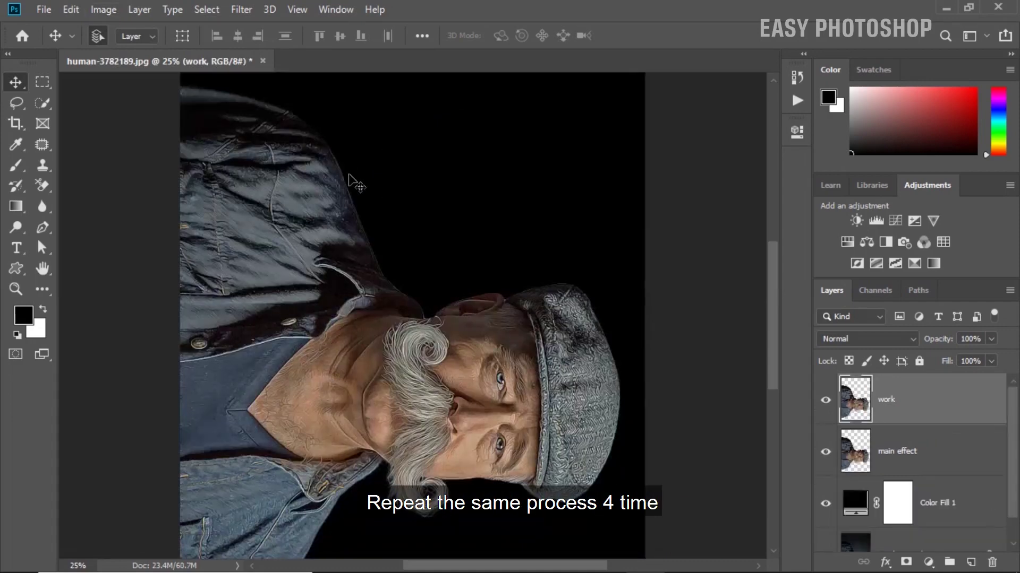
click(240, 9)
click(257, 28)
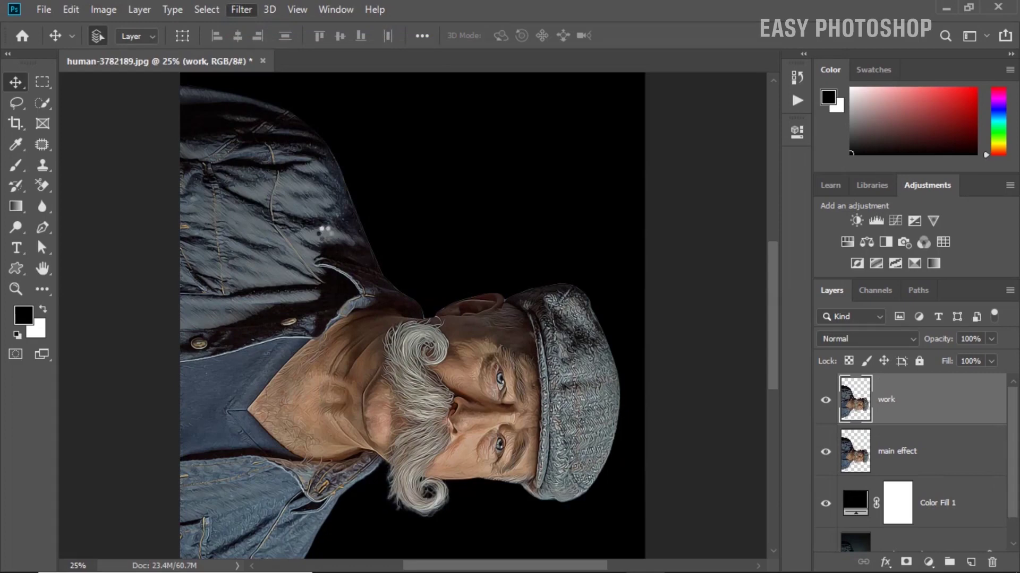
Step: Turn the canvas a further 90° clockwise to upside down and repeat Diffuse on the work layer
click(103, 9)
mouse_move(223, 157)
click(303, 170)
click(242, 10)
click(250, 23)
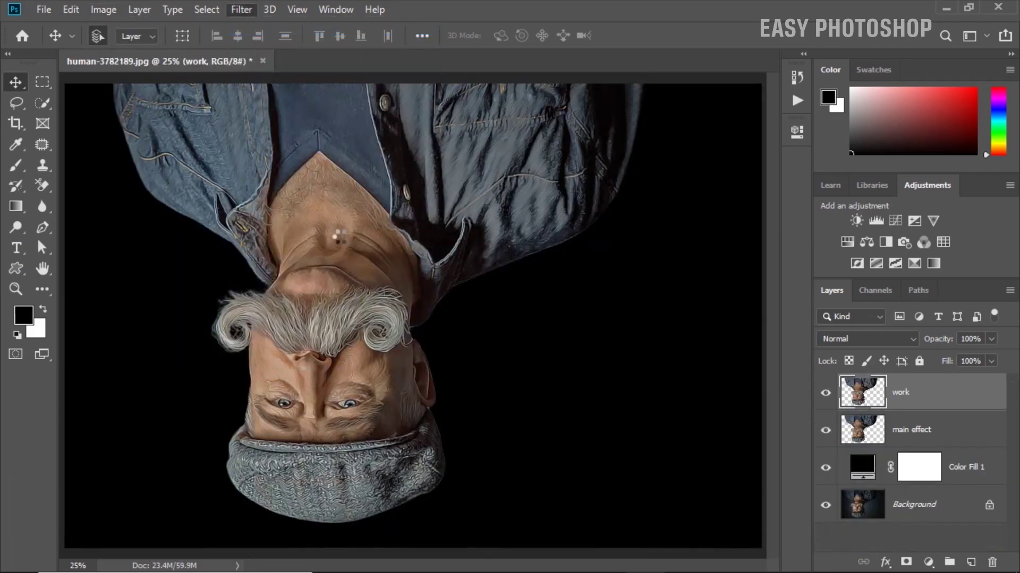
Step: Rotate the upside-down canvas 90° clockwise and run the last Diffuse filter again on the work layer
click(104, 9)
mouse_move(218, 159)
click(285, 173)
click(241, 9)
click(249, 23)
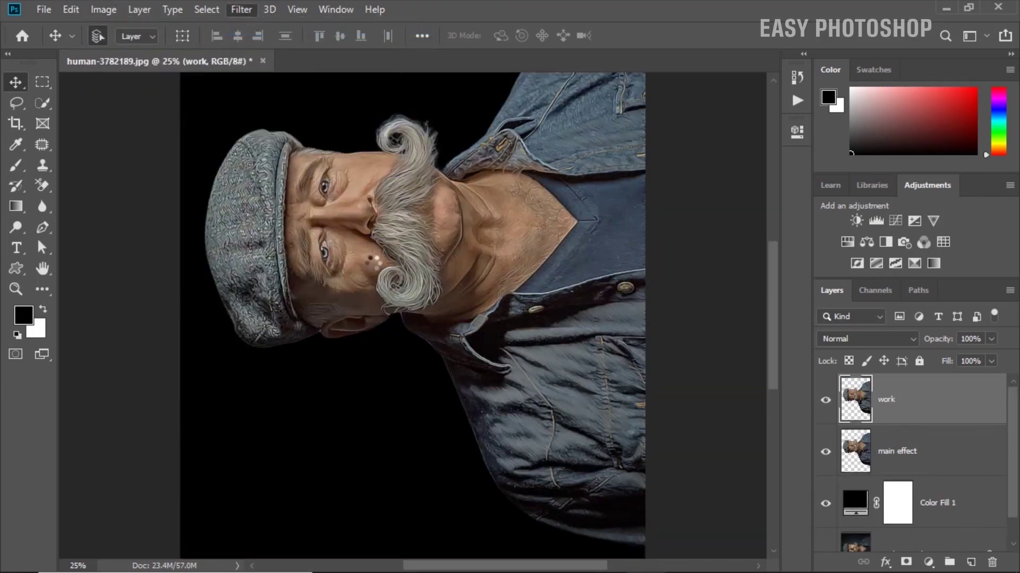
Step: Return the canvas to upright with another 90° clockwise rotation and reapply Diffuse to the work layer
click(101, 9)
mouse_move(152, 160)
click(280, 174)
click(242, 9)
click(250, 25)
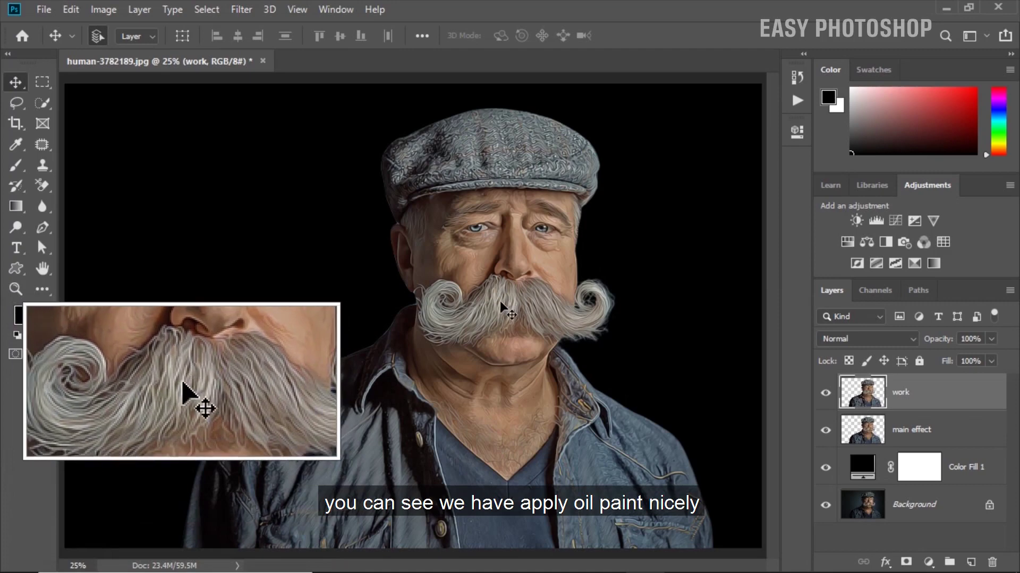
Step: Sharpen the diffused work layer with Smart Sharpen at 240% amount, 3.0 px radius and 30% noise reduction
click(241, 9)
mouse_move(304, 282)
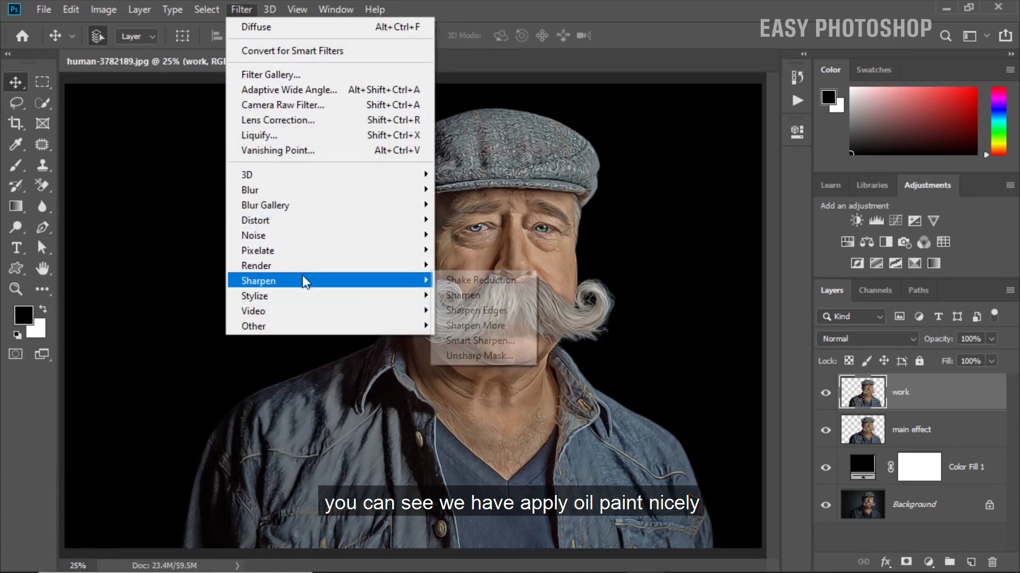
click(480, 341)
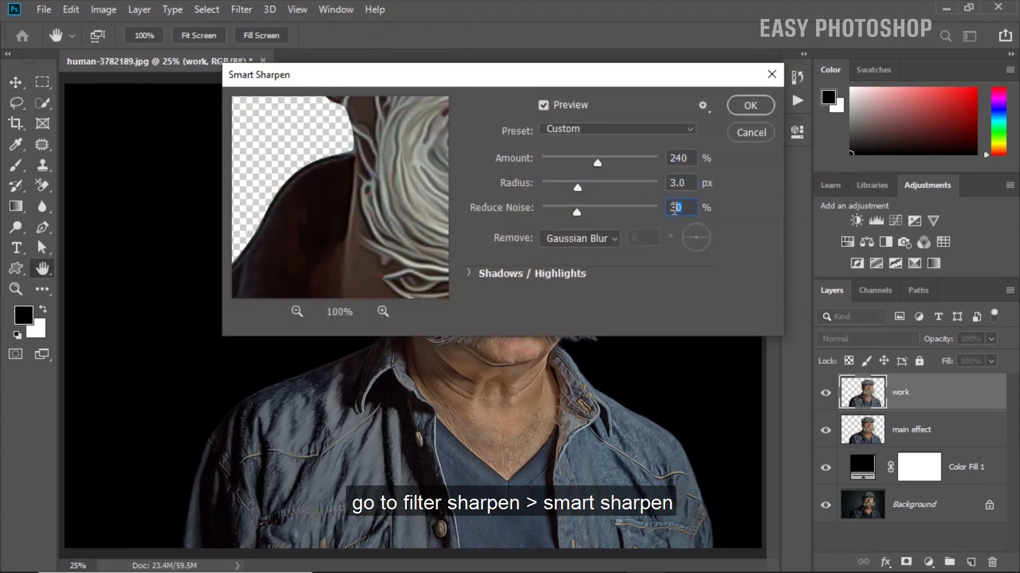
click(743, 105)
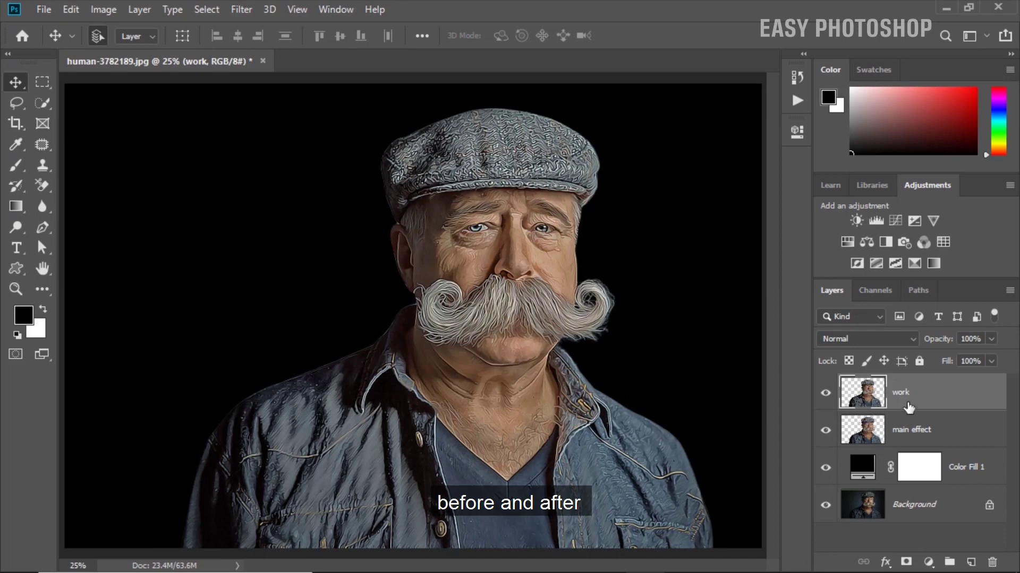
Step: Toggle the work layer's visibility off and on to compare the portrait before and after the oil-paint effect
click(825, 393)
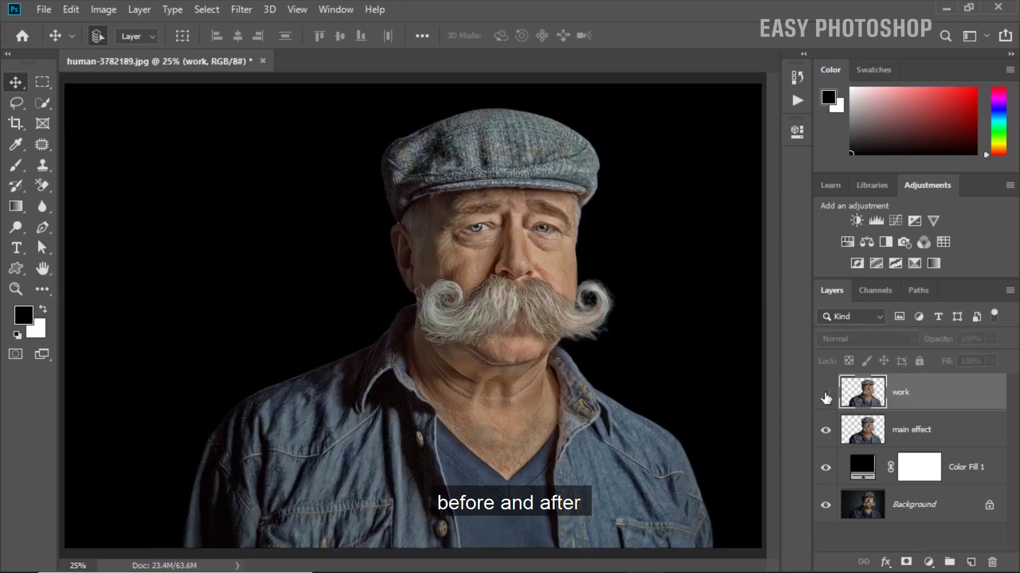
click(825, 393)
click(825, 394)
click(825, 394)
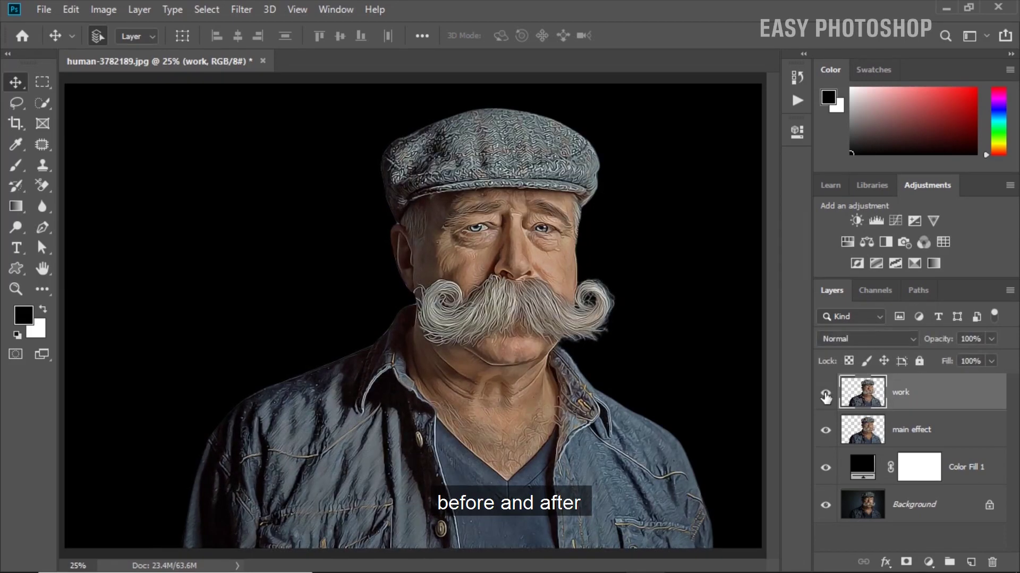
Step: Hide the main effect layer and delete it from the document
click(943, 442)
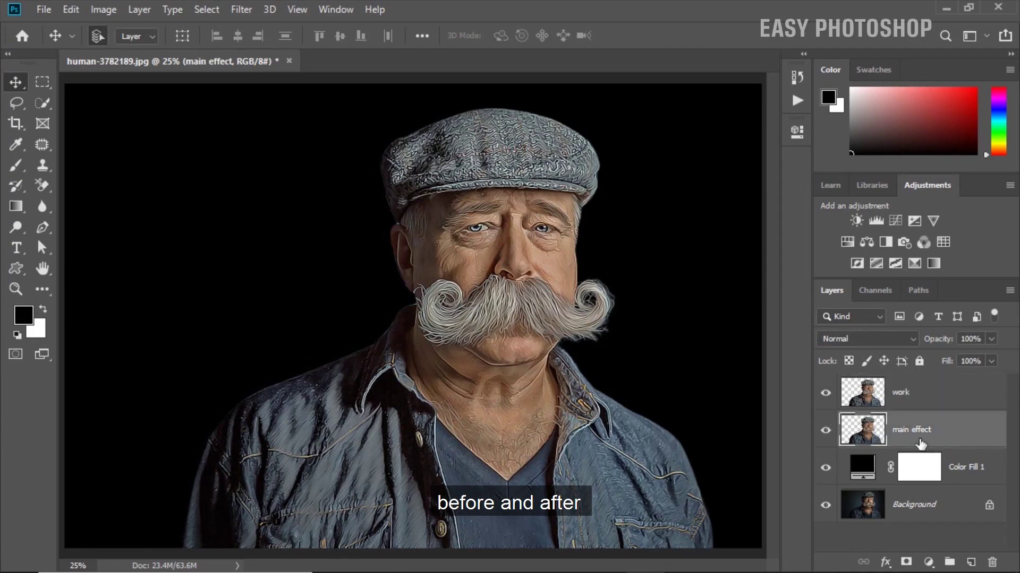
click(826, 430)
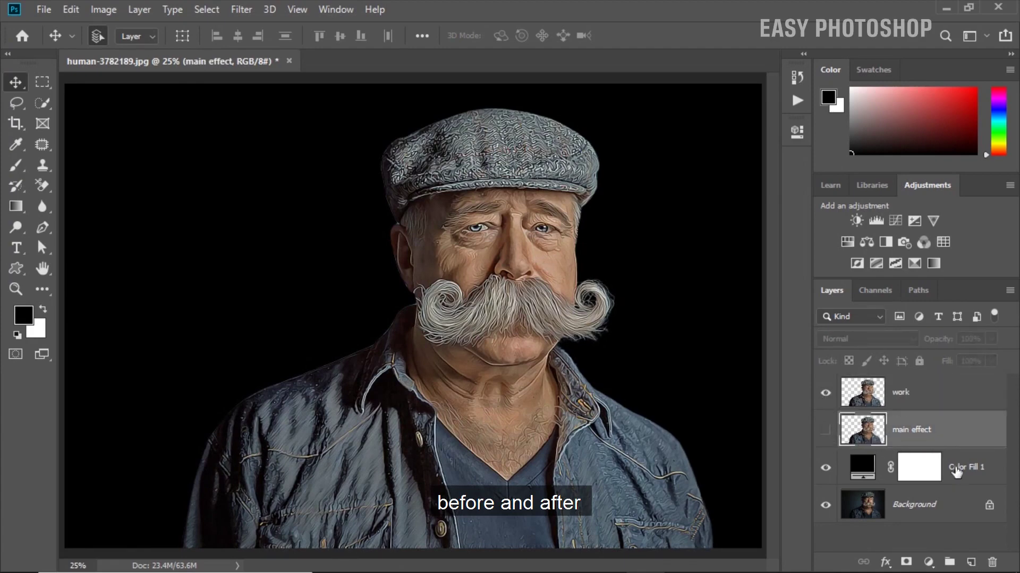
click(991, 566)
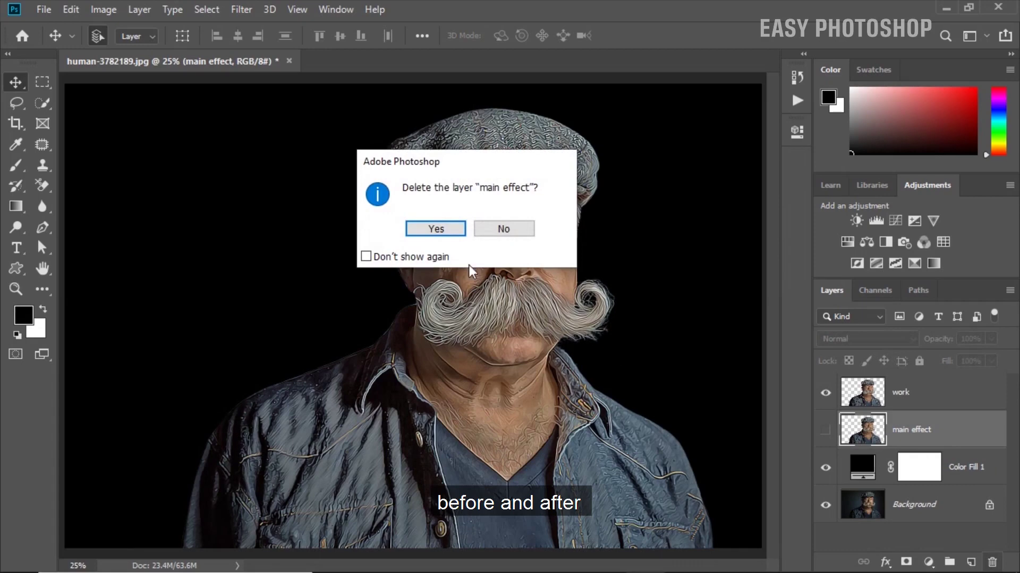
click(446, 229)
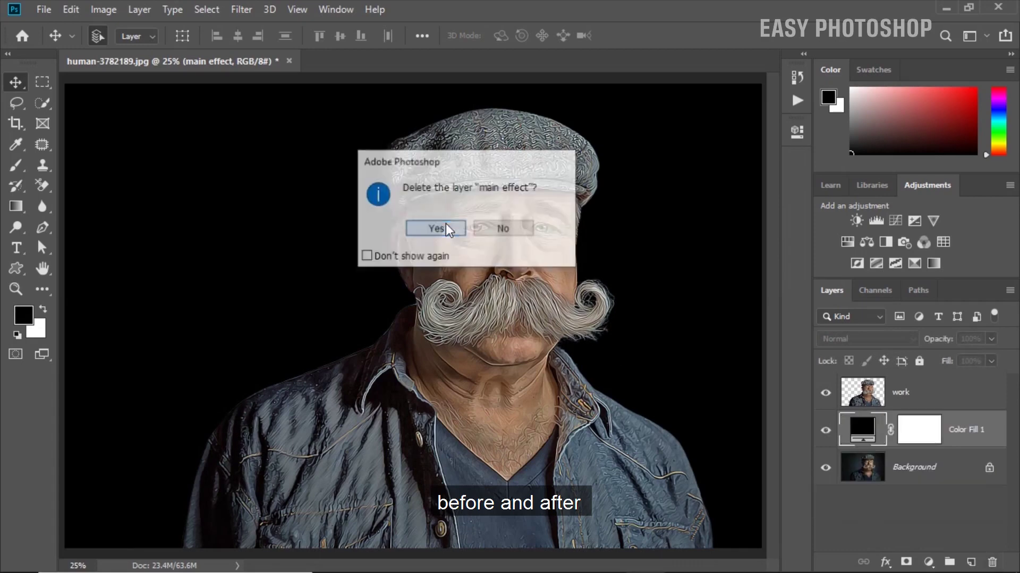
Step: Convert the work layer to a smart object
click(920, 393)
right_click(920, 393)
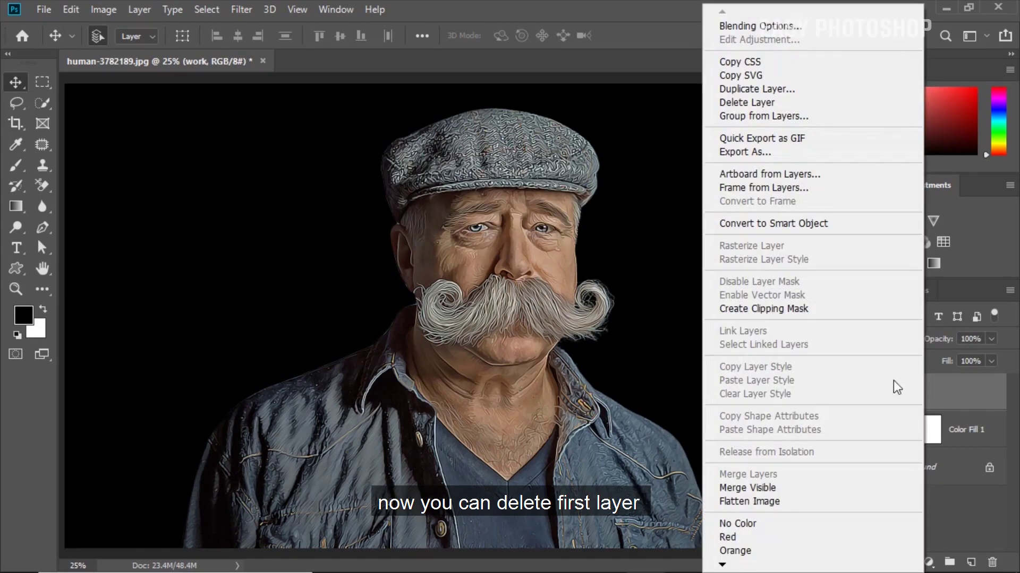
click(753, 227)
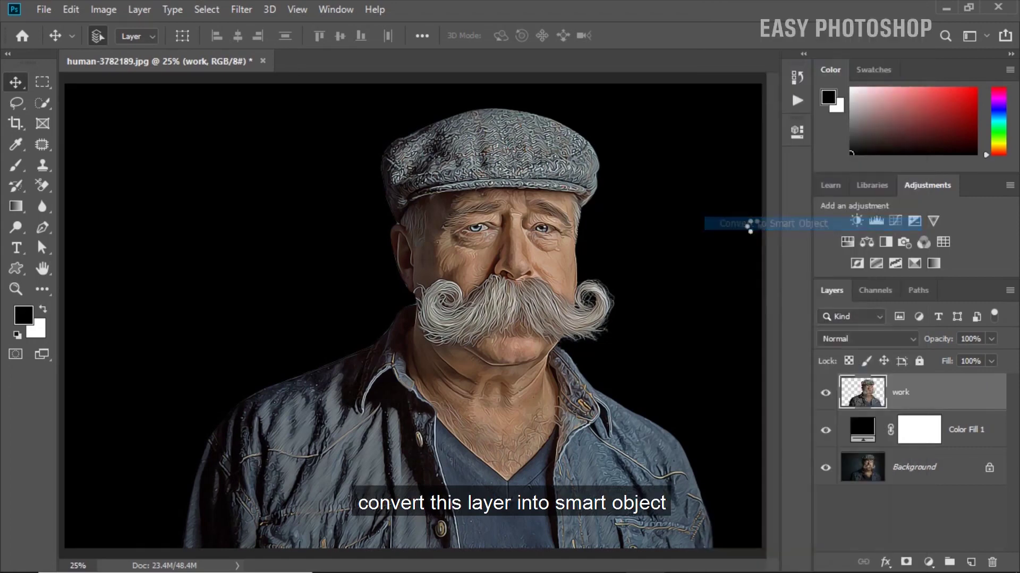
Step: Duplicate the work smart object within the same document under the name "soft detail"
right_click(926, 394)
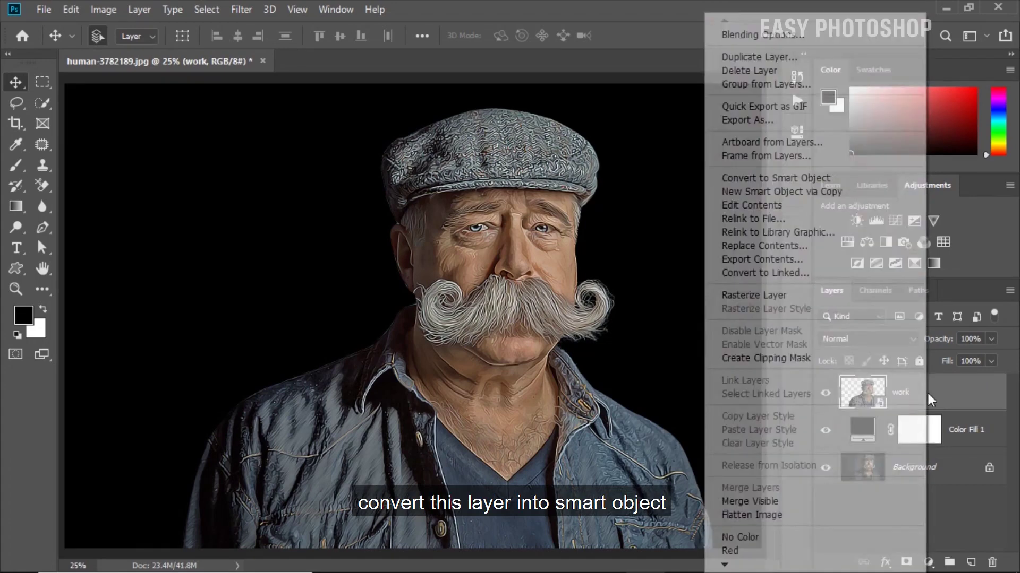
click(767, 58)
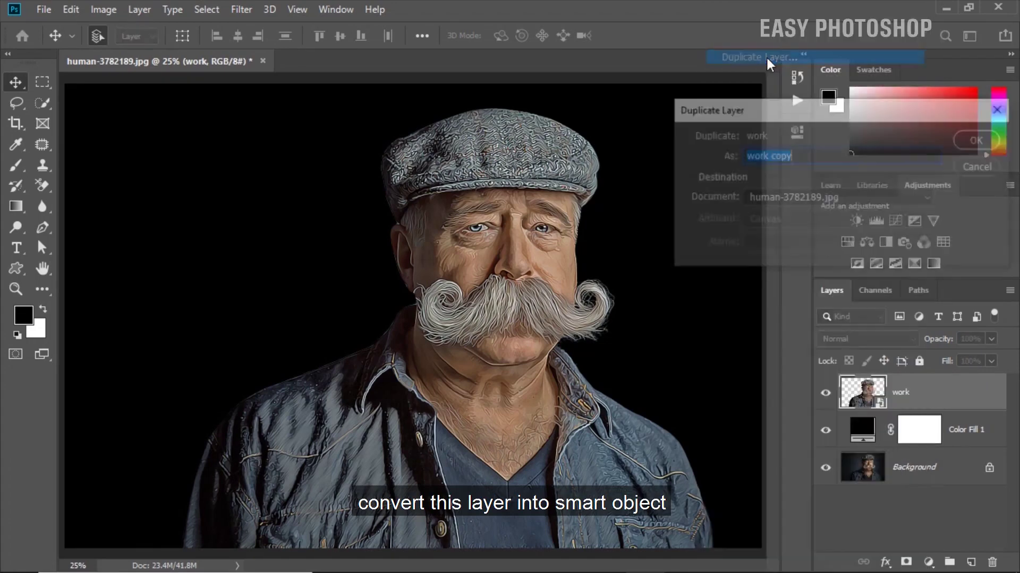
text(soft )
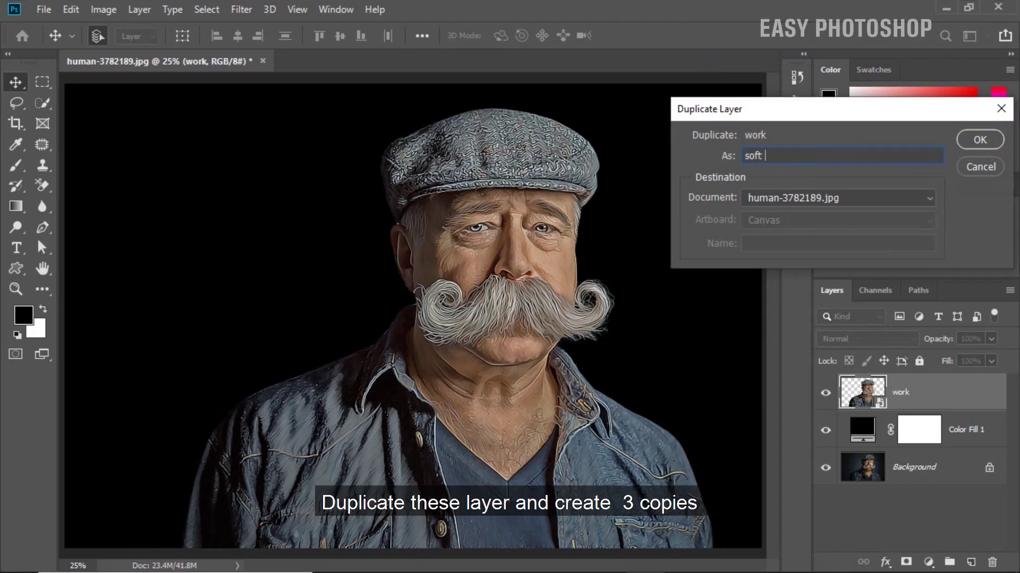
text(detail)
click(980, 140)
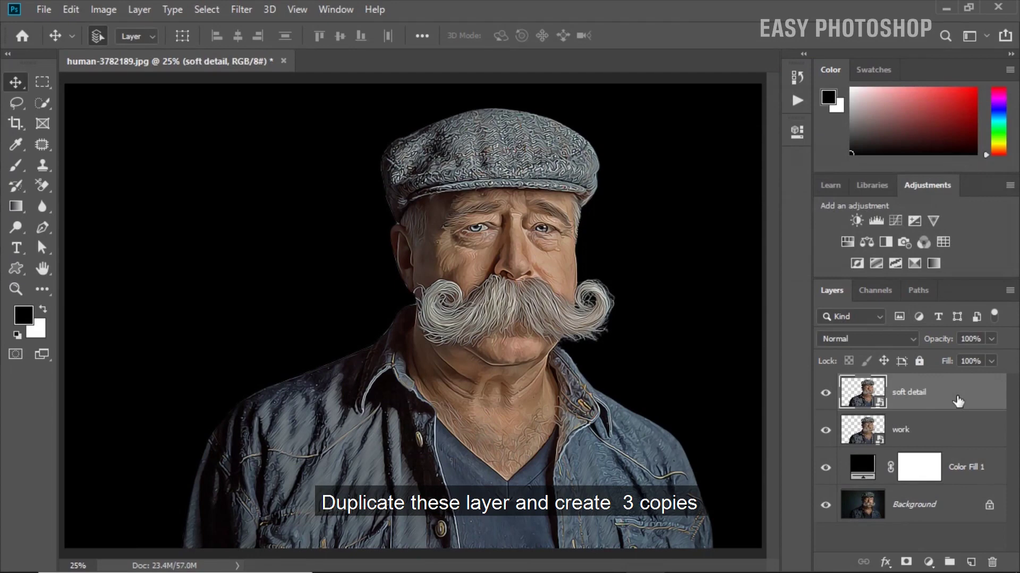
Step: Duplicate the soft detail layer and name the copy "high pass"
right_click(957, 396)
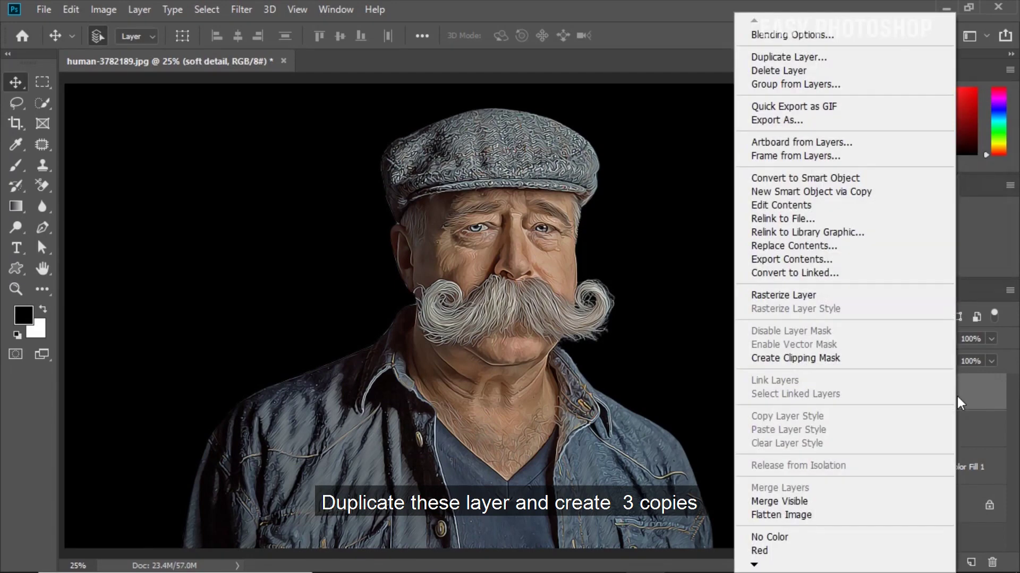
click(785, 57)
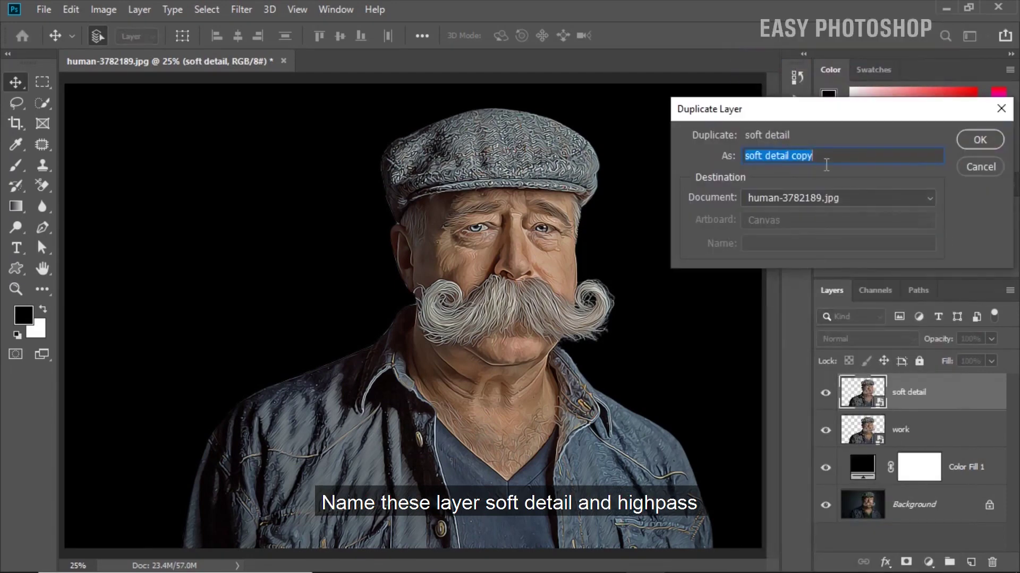
key(BackSpace)
text(high pass)
key(Return)
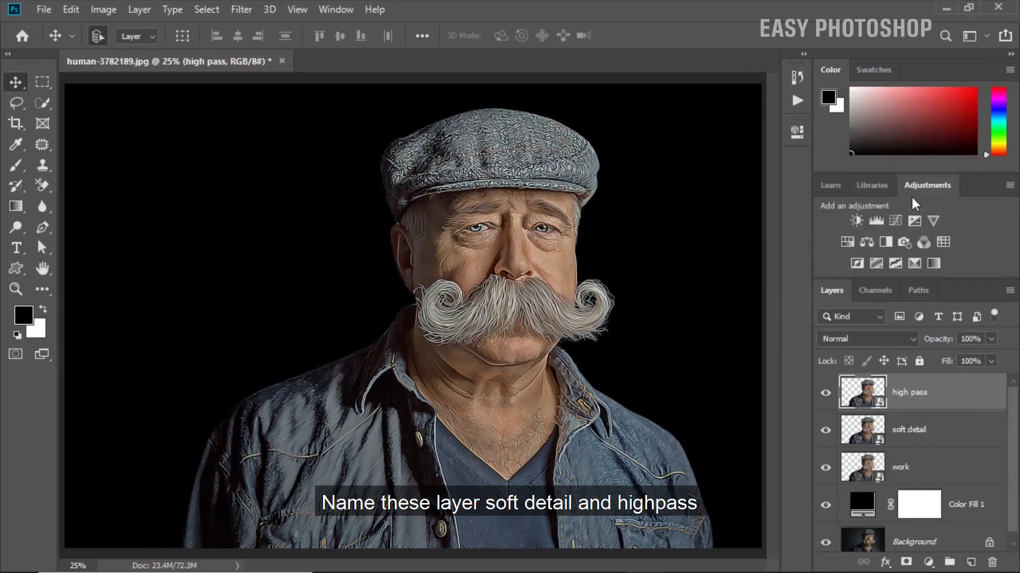
Step: Hide the high pass and soft detail layers and rename the work layer as "hard details"
click(826, 394)
click(825, 430)
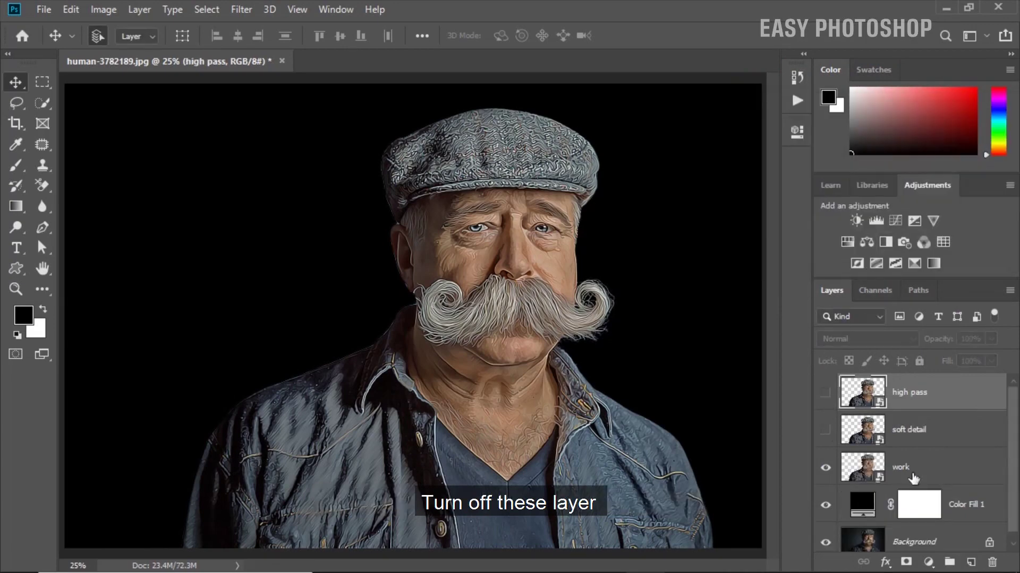
double_click(907, 468)
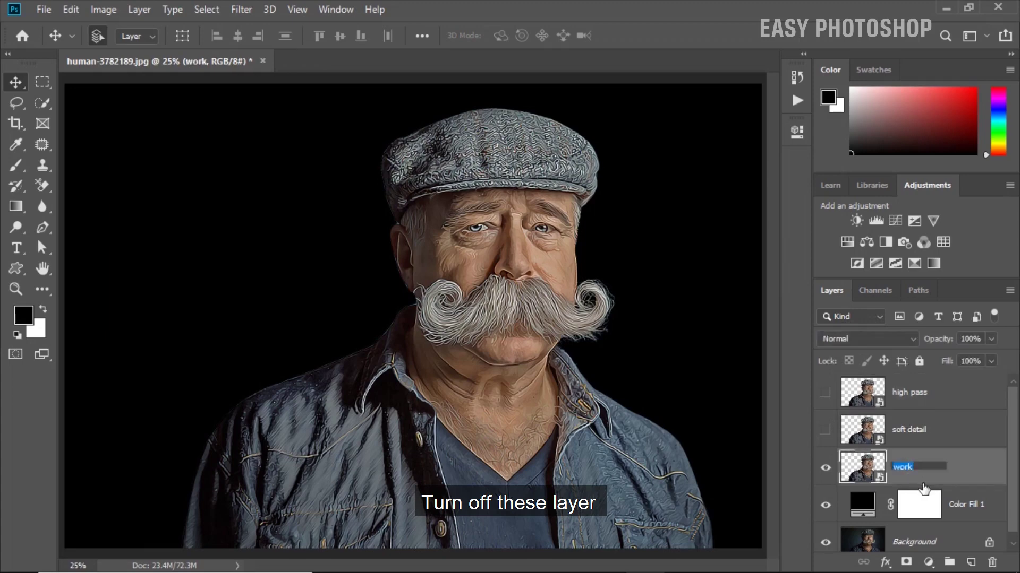
text(hard d)
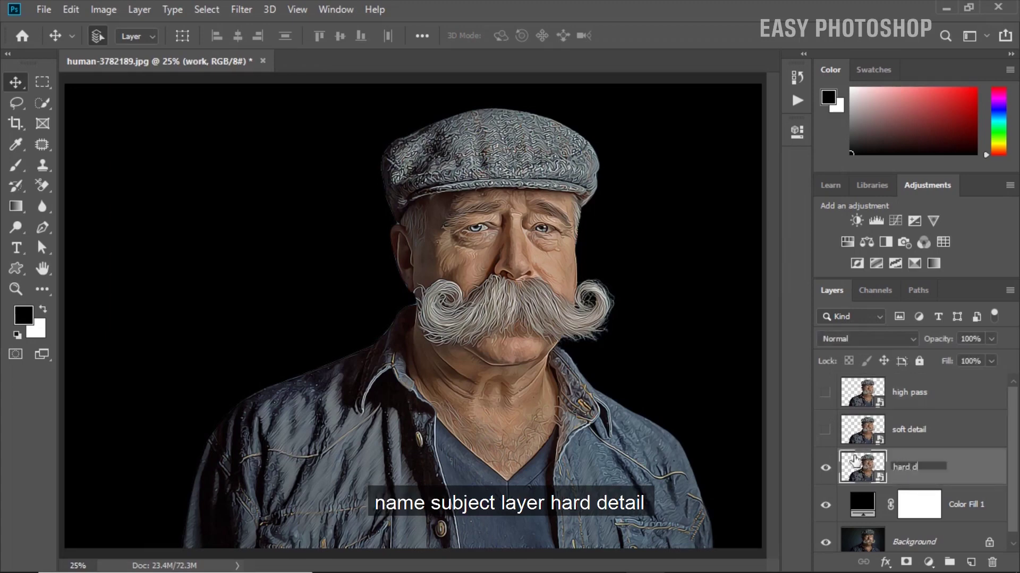
text(etails)
key(Return)
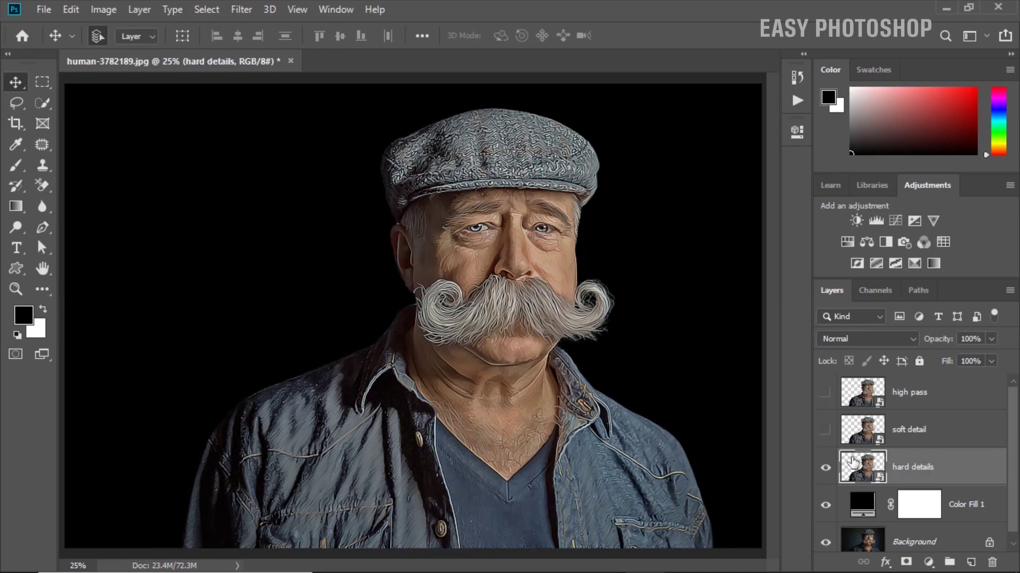
Step: Apply the Filter Gallery's Cutout filter to the hard details layer with 8 levels, edge simplicity 5 and edge fidelity 1
click(241, 9)
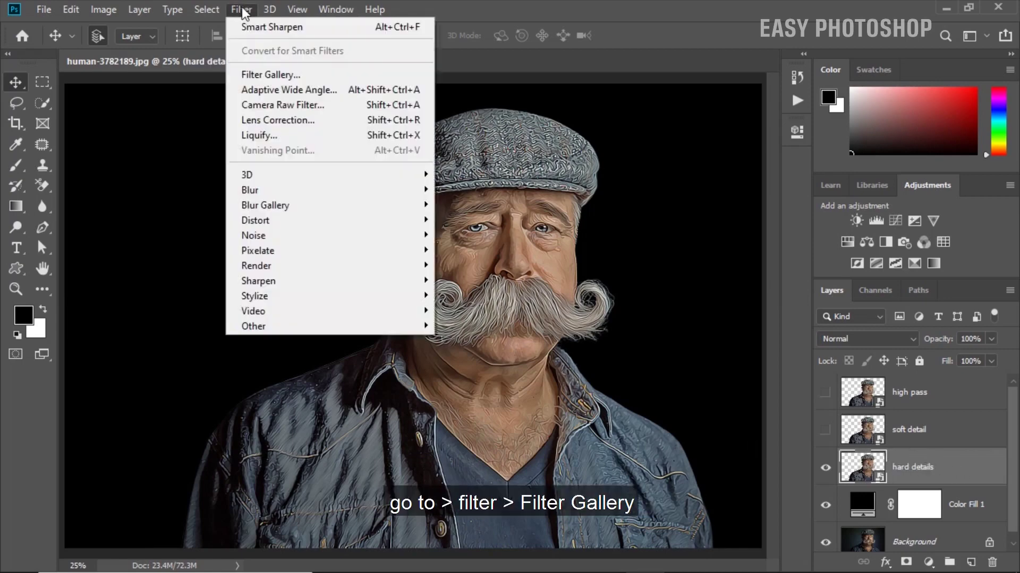
click(280, 80)
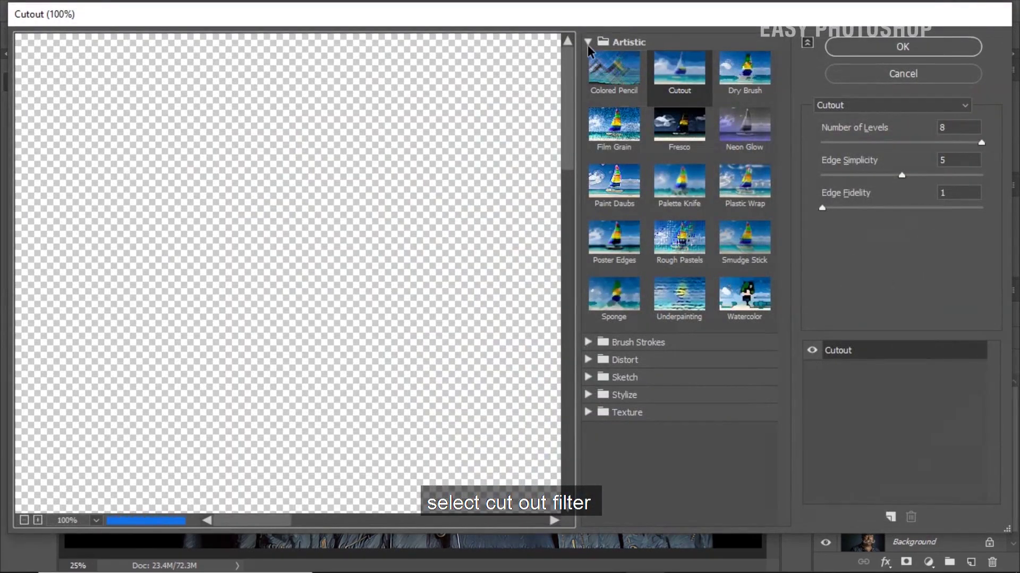
click(597, 42)
click(597, 43)
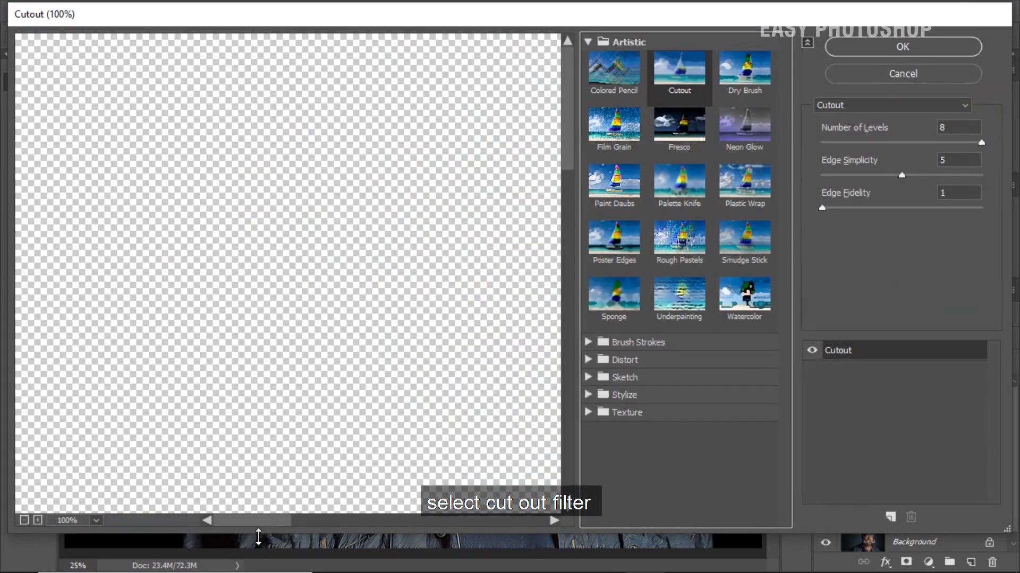
drag(286, 520, 410, 504)
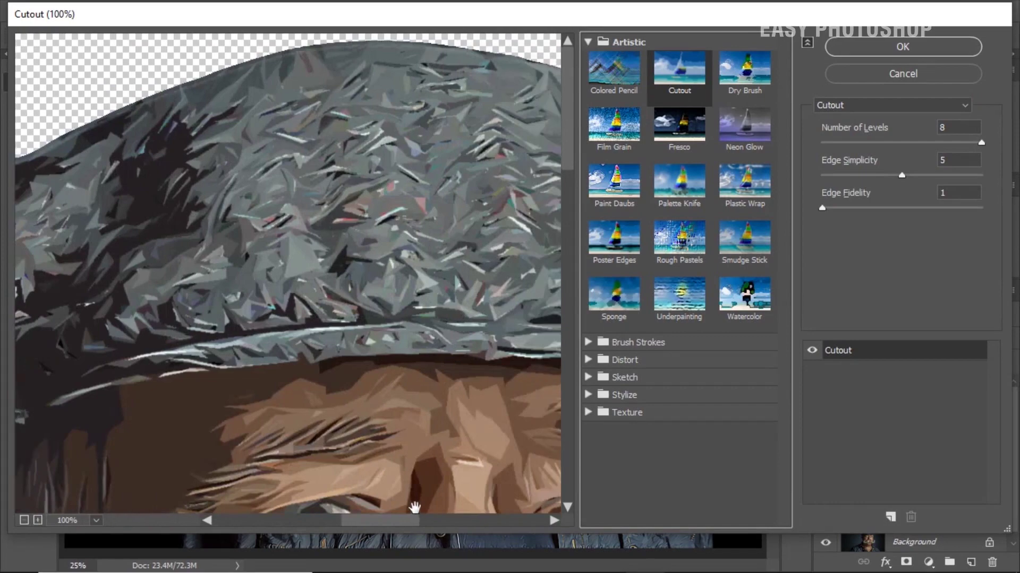
click(24, 520)
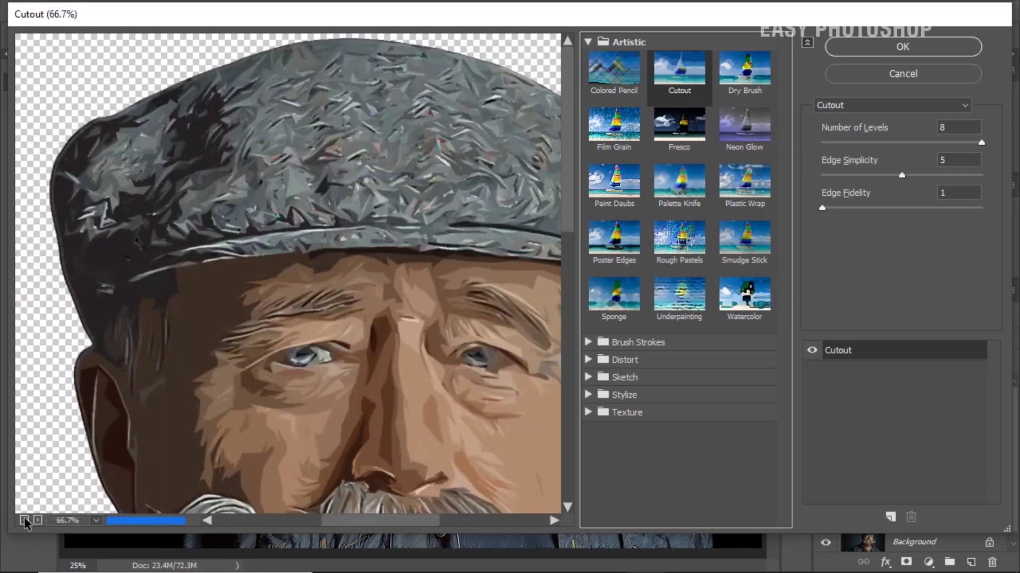
click(24, 521)
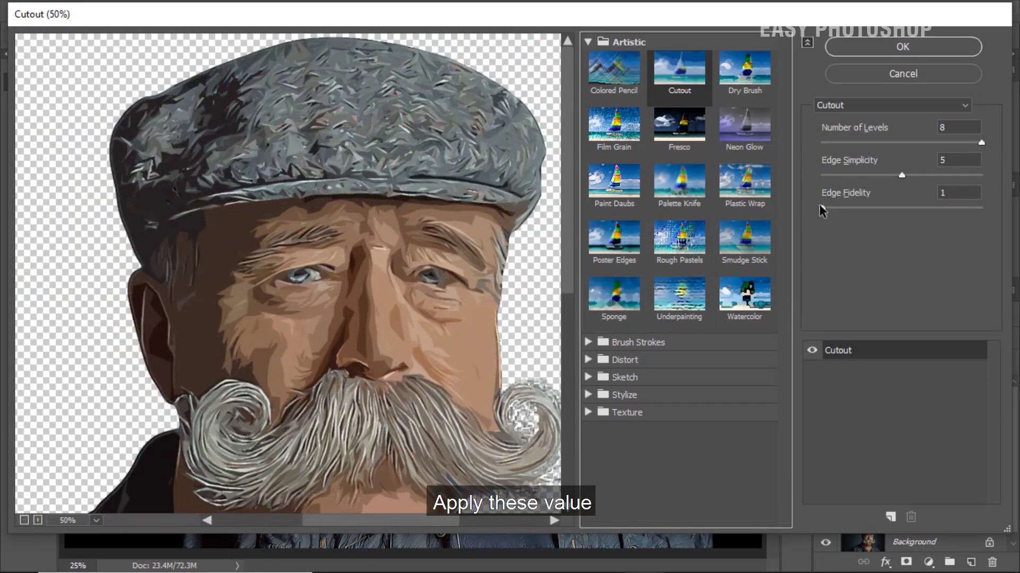
click(954, 159)
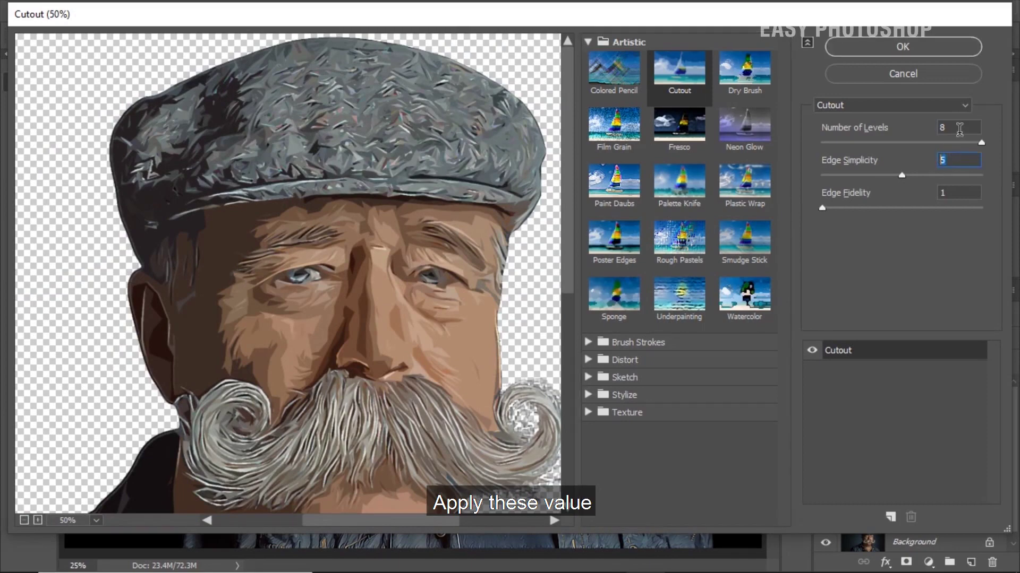
click(958, 191)
click(871, 47)
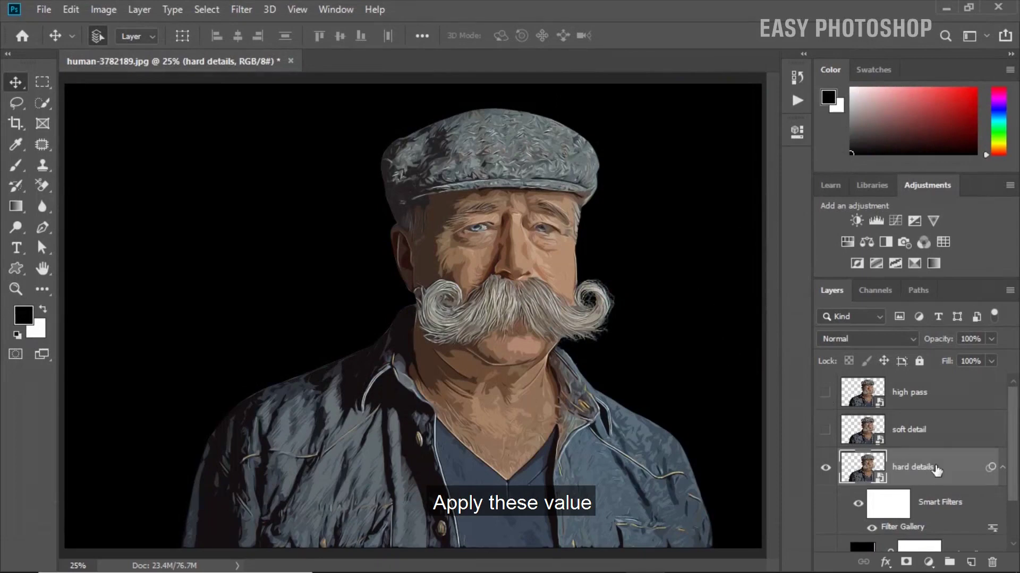
Step: Paint black over both eyes on the hard details layer's smart filter mask to remove the Cutout effect there
click(933, 431)
click(892, 504)
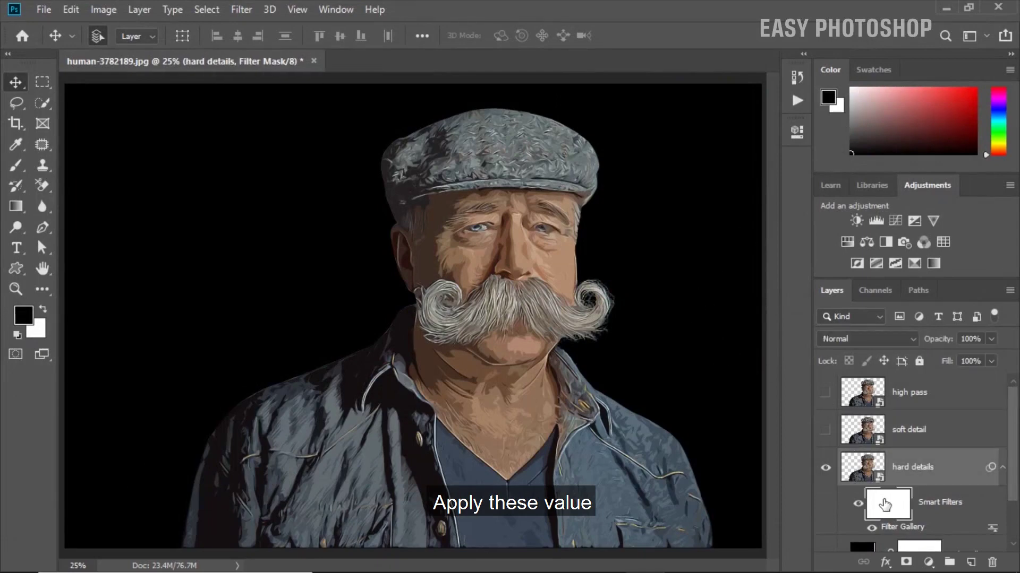
click(23, 290)
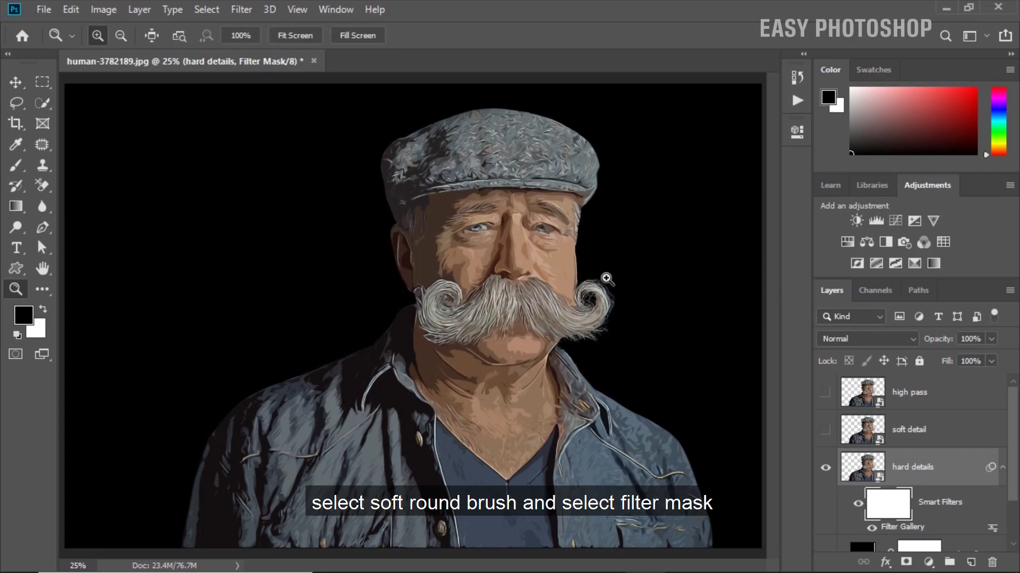
click(606, 277)
click(606, 278)
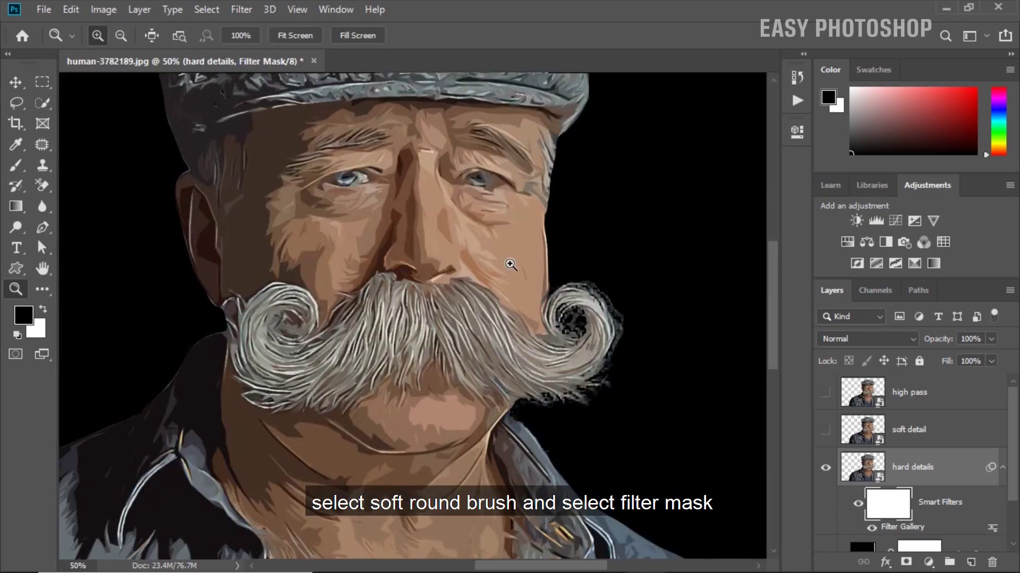
click(16, 165)
drag(361, 179, 345, 181)
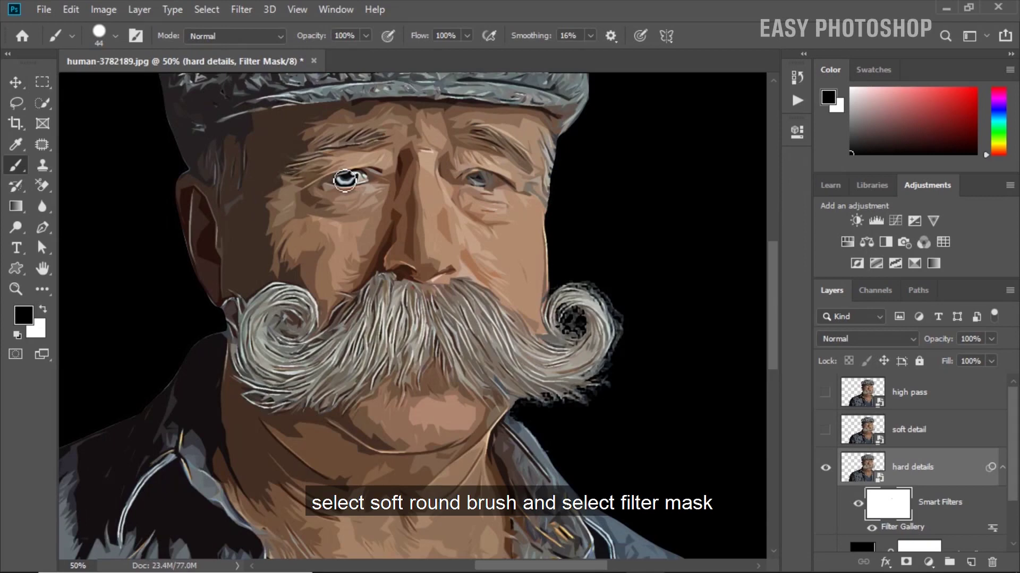
drag(467, 186, 500, 183)
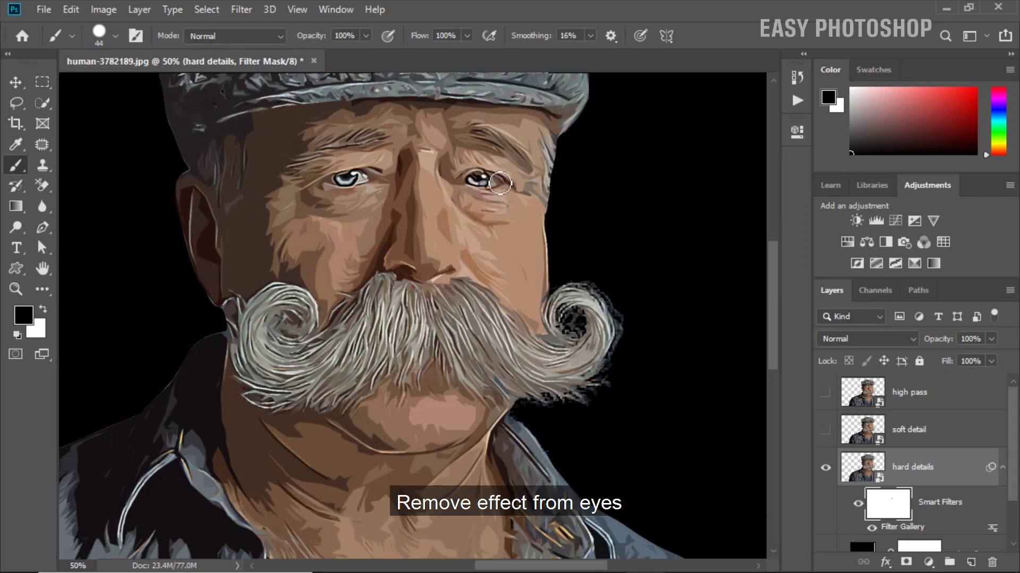
Step: Leave the Brush tool and make the hard details layer itself active instead of its smart filter mask
click(16, 82)
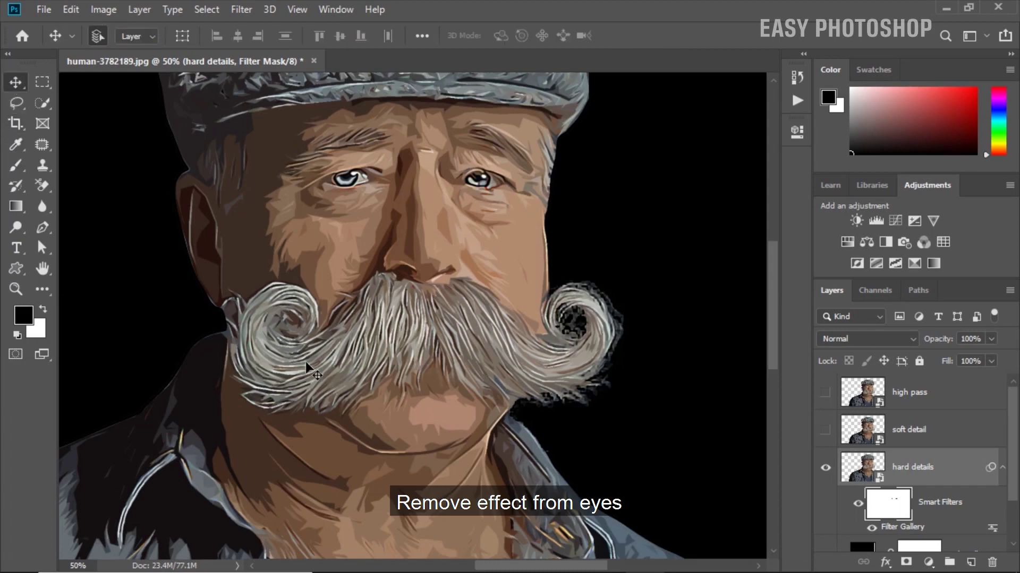
key(ctrl+KP_Subtract)
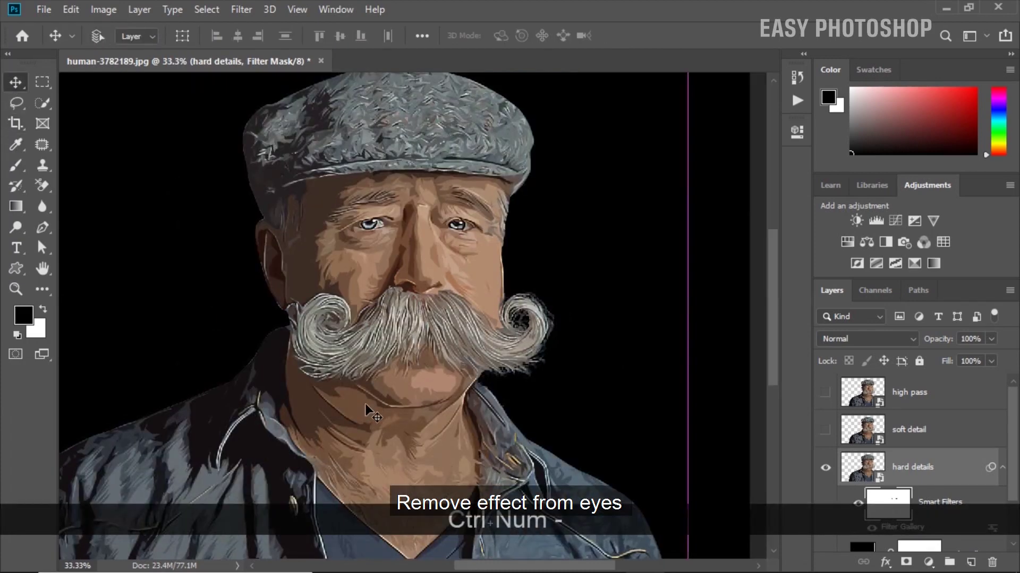
click(844, 468)
scroll(903, 425, down, 1)
key(ctrl+KP_Subtract)
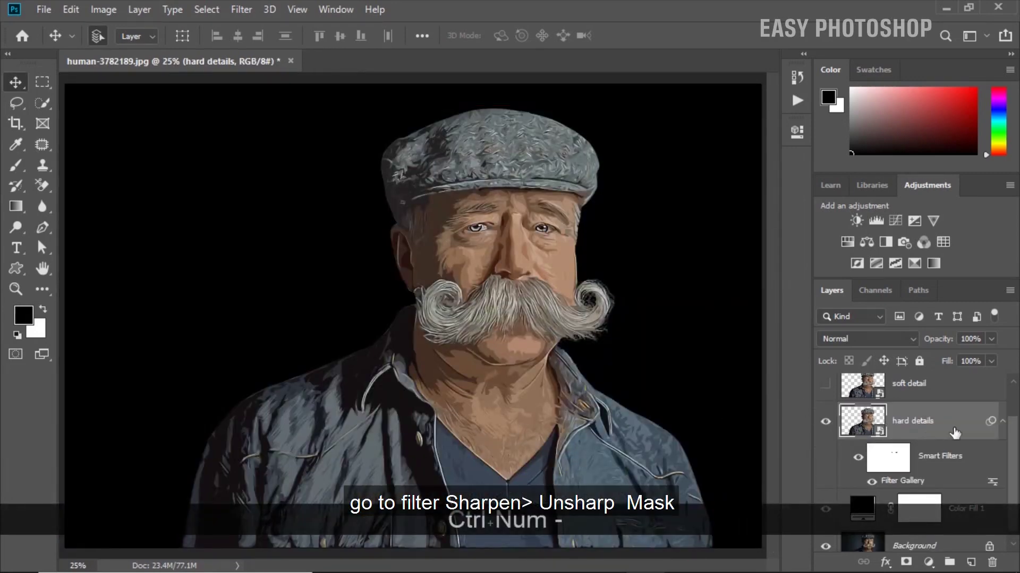
Step: Apply an Unsharp Mask of 150%, radius 2.0 pixels and threshold 0 to the hard details layer, then collapse its filter list
click(241, 11)
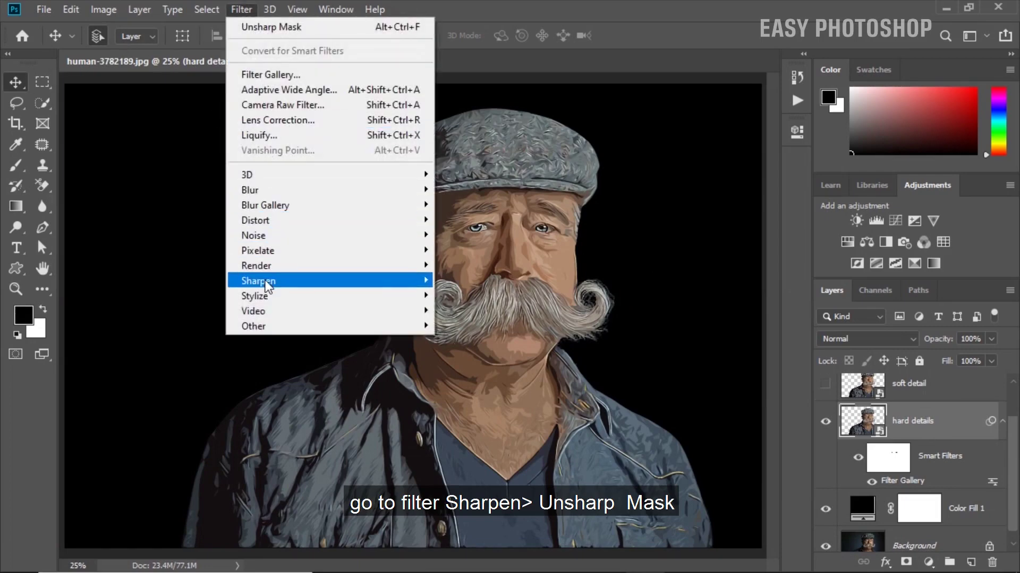
mouse_move(371, 281)
click(485, 356)
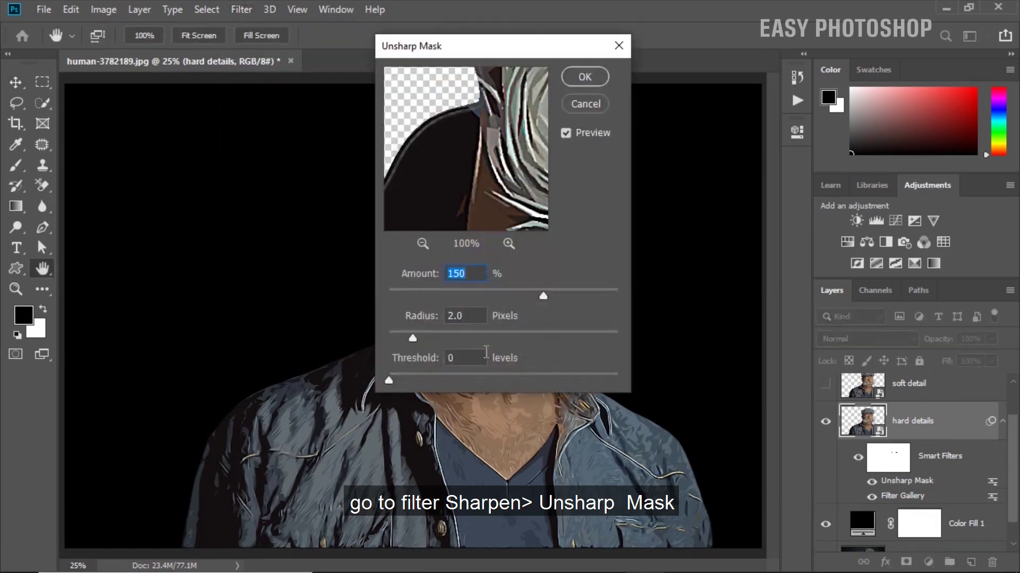
click(581, 78)
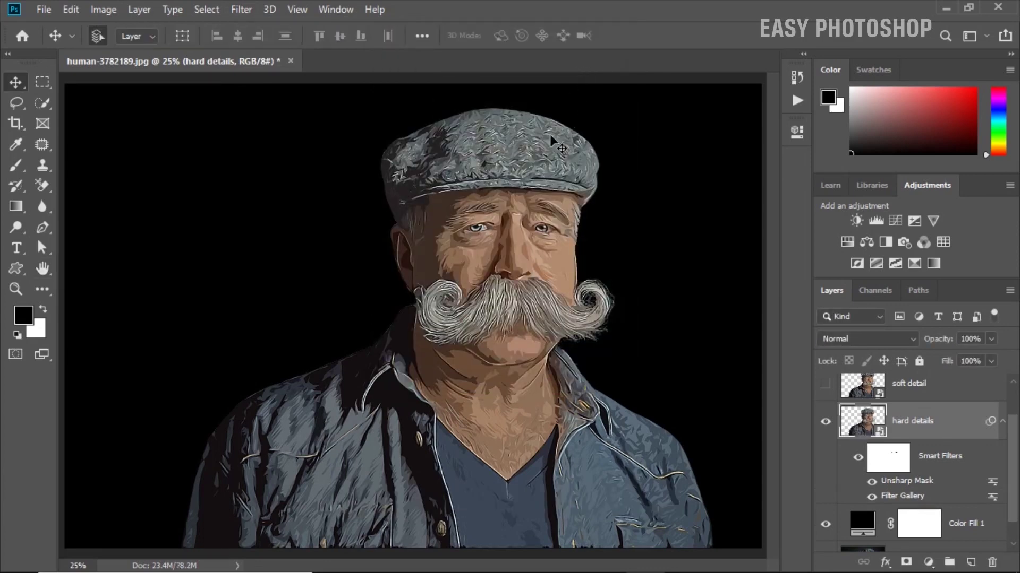
click(1002, 421)
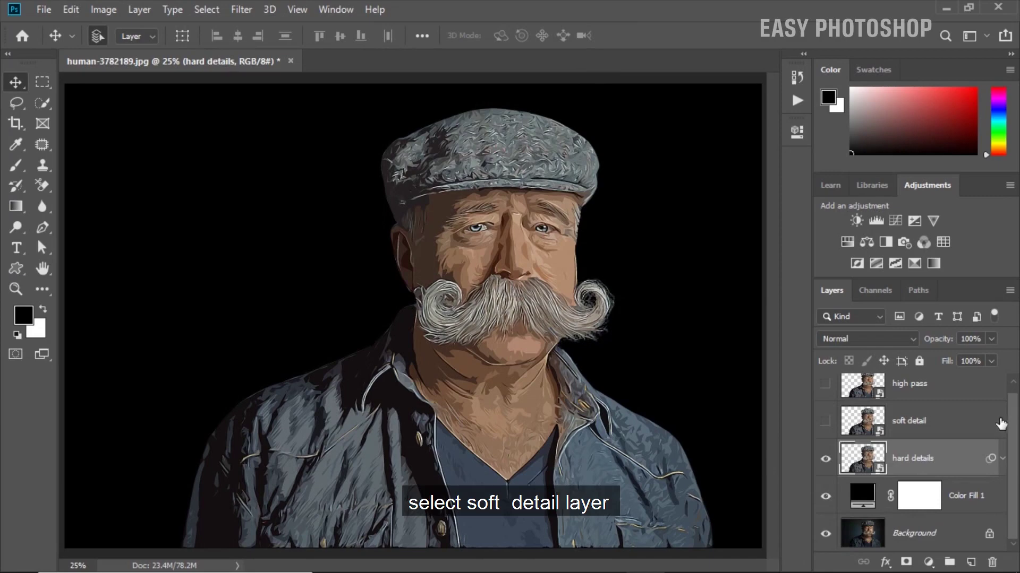
Step: Show the soft detail layer and apply the Filter Gallery's Cutout filter with 8 levels, edge simplicity 6 and edge fidelity 1
click(932, 421)
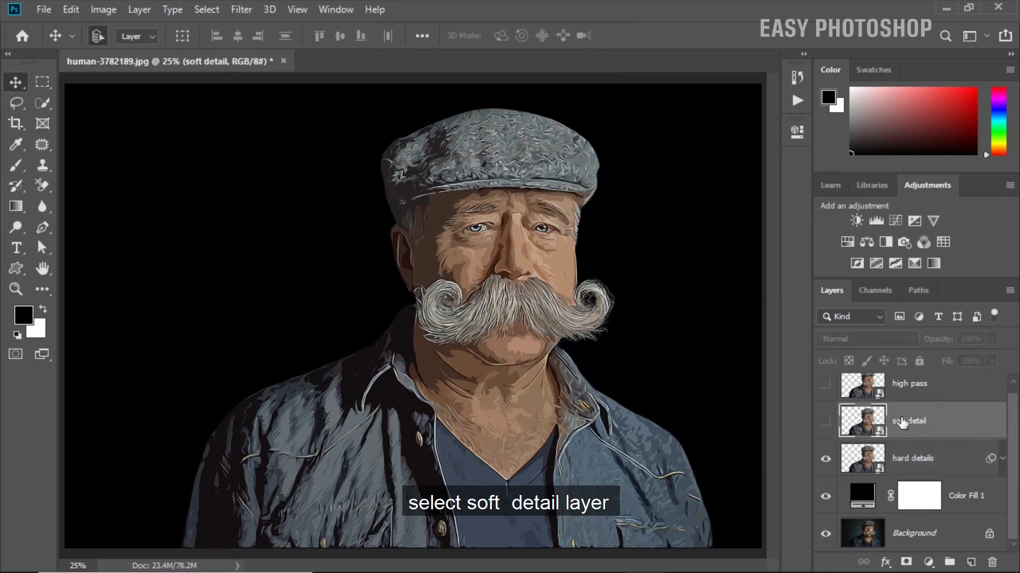
click(826, 422)
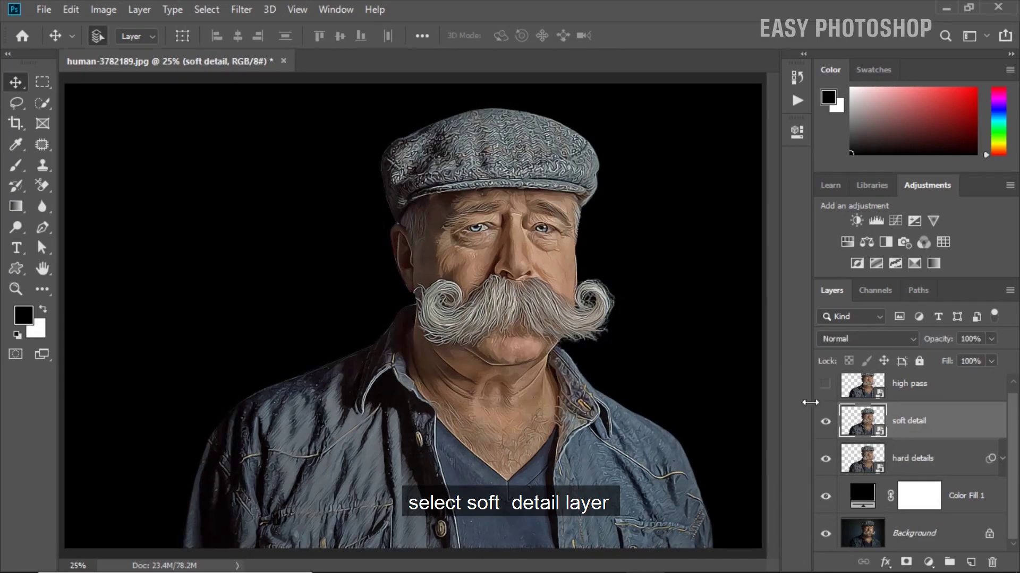
click(242, 9)
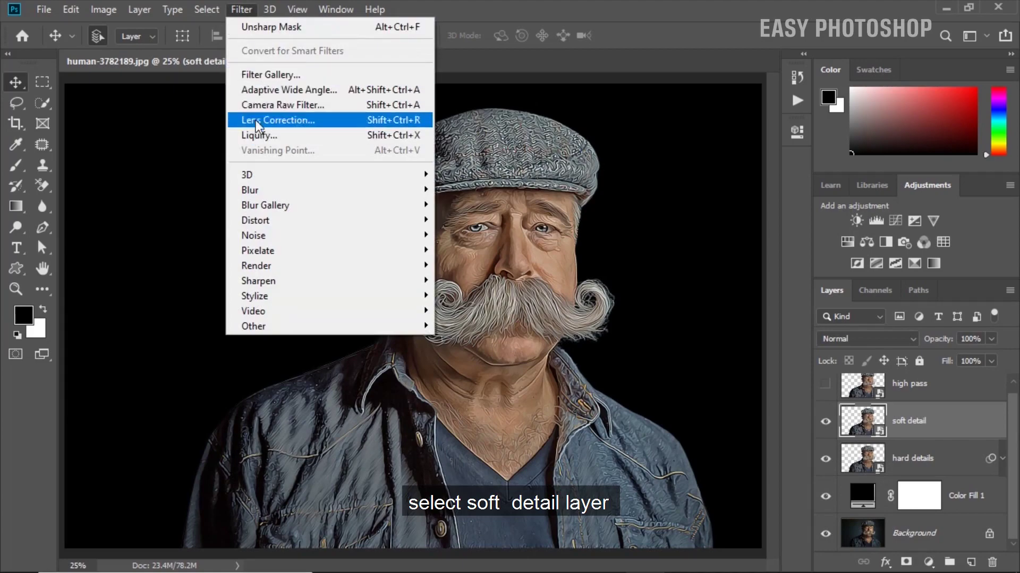
click(265, 76)
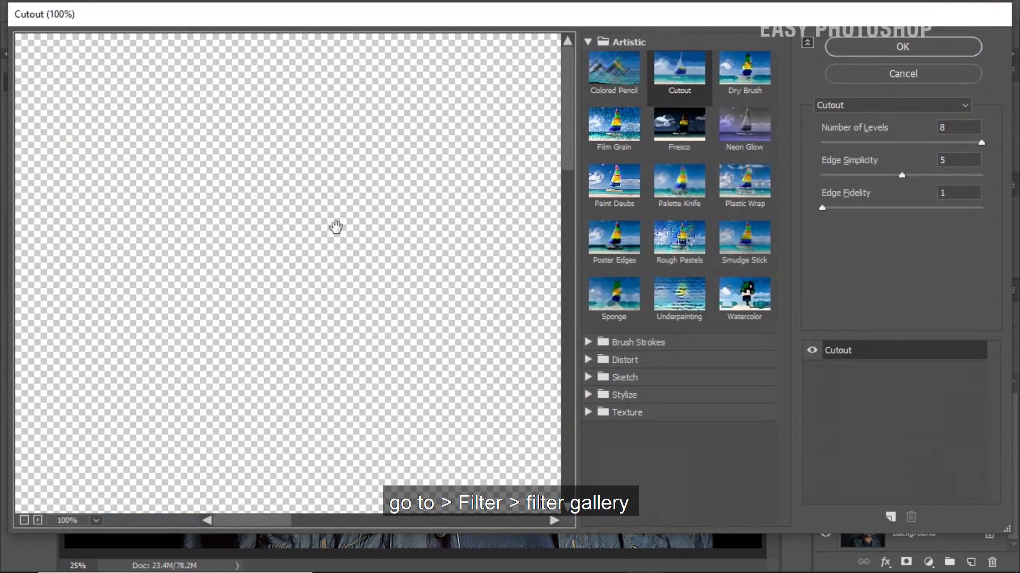
click(25, 521)
click(24, 521)
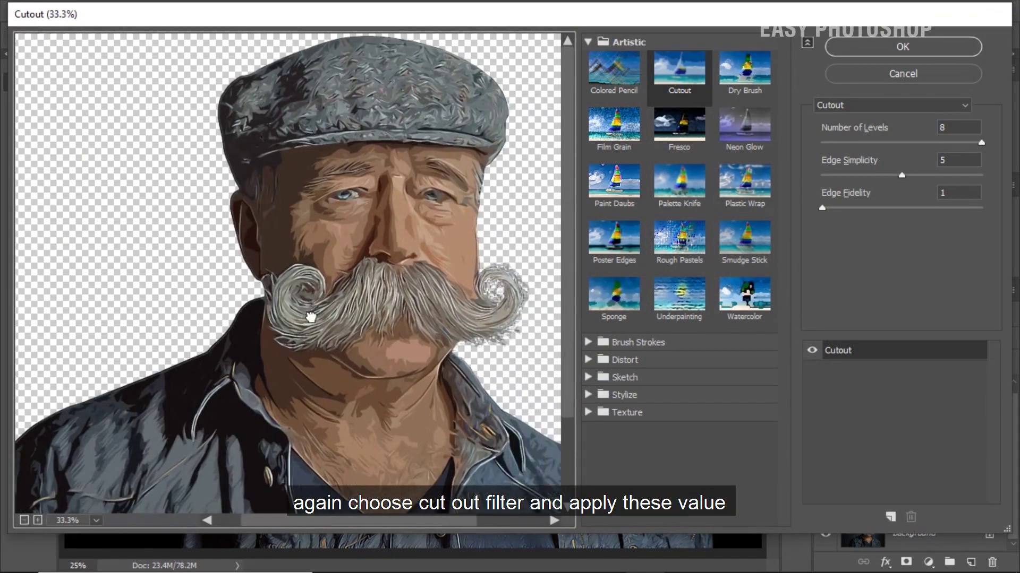
drag(310, 317, 298, 316)
drag(901, 178, 915, 175)
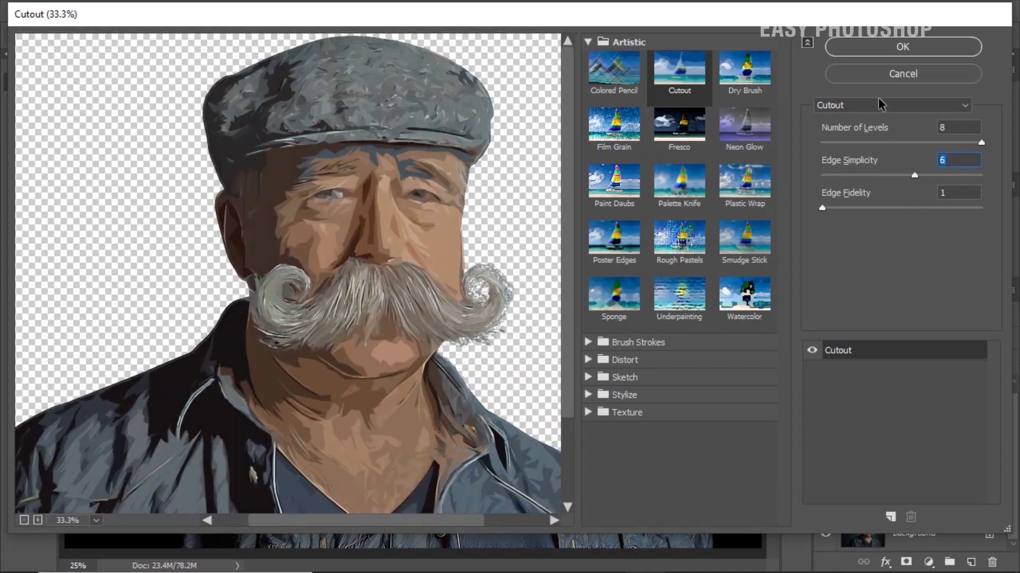
click(886, 48)
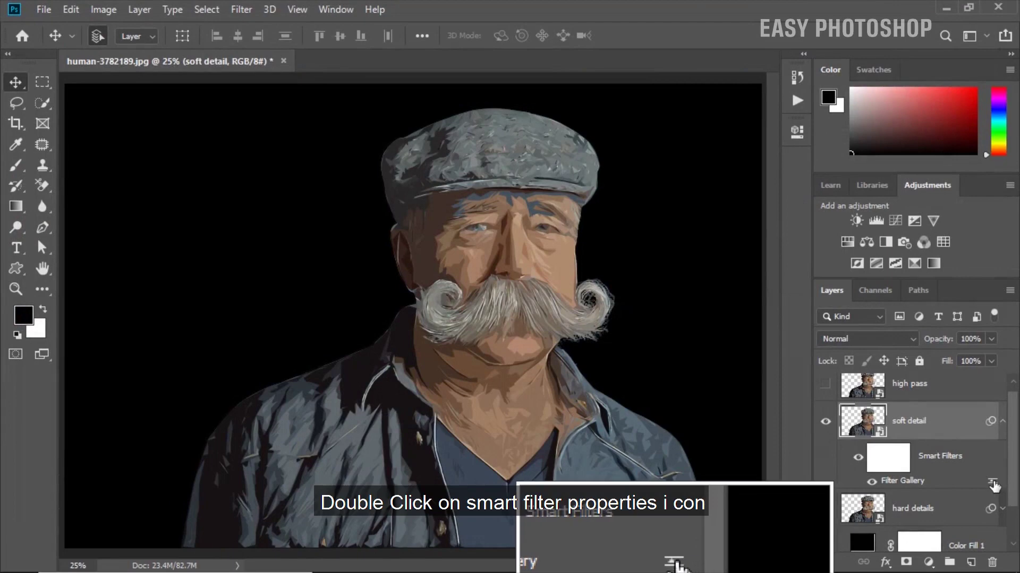
Step: Set the blending opacity of the soft detail layer's Filter Gallery smart filter to 35%
double_click(992, 483)
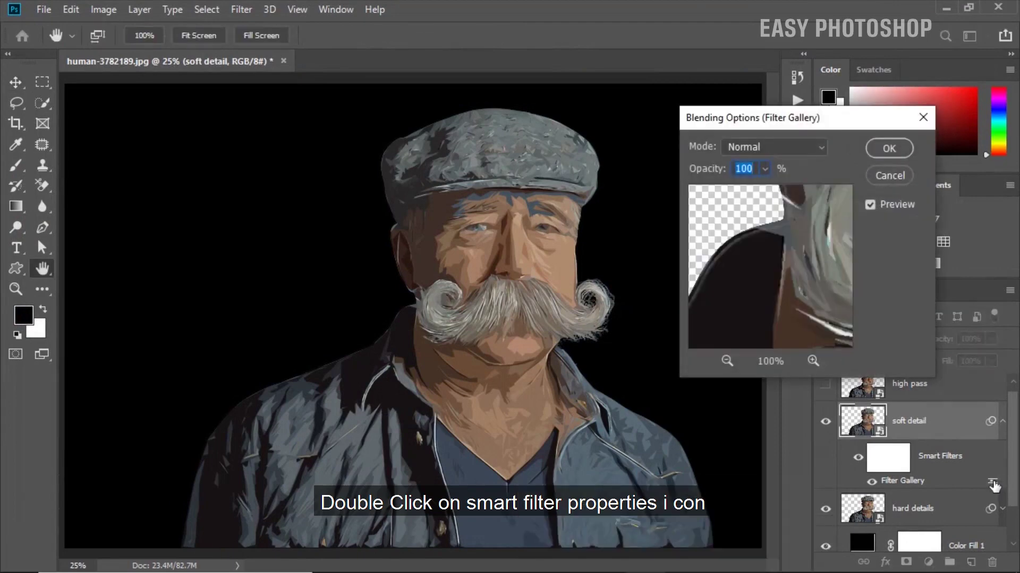
click(765, 169)
drag(748, 190, 714, 190)
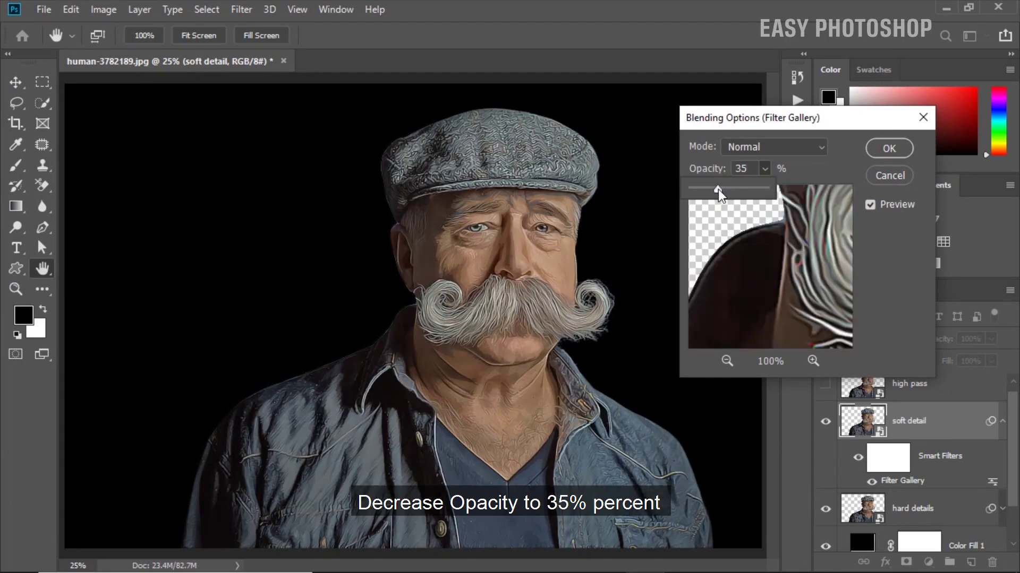
click(885, 150)
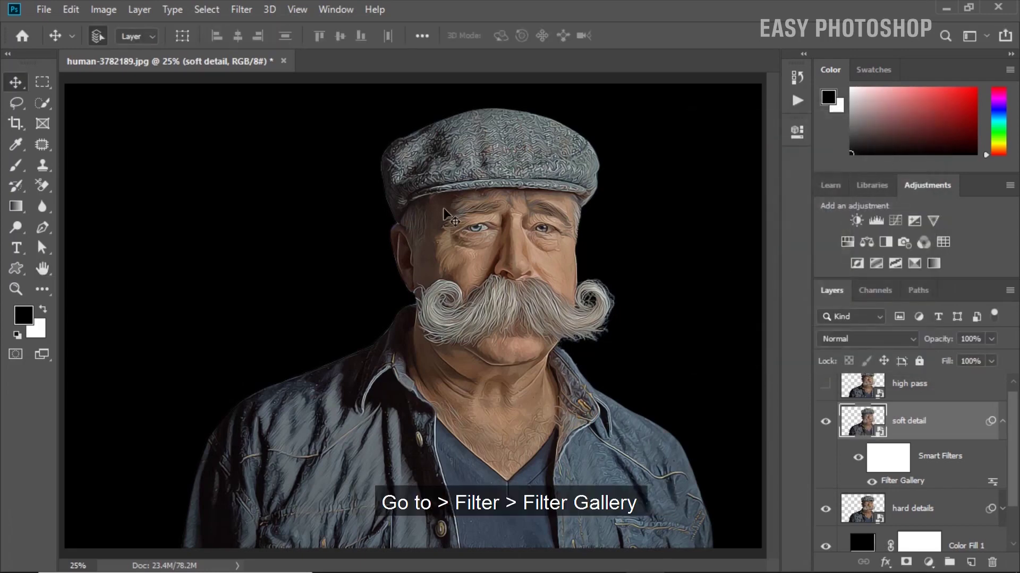
Step: Add a second Cutout filter to the soft detail layer with 8 levels, edge simplicity 5 and edge fidelity 2
click(241, 9)
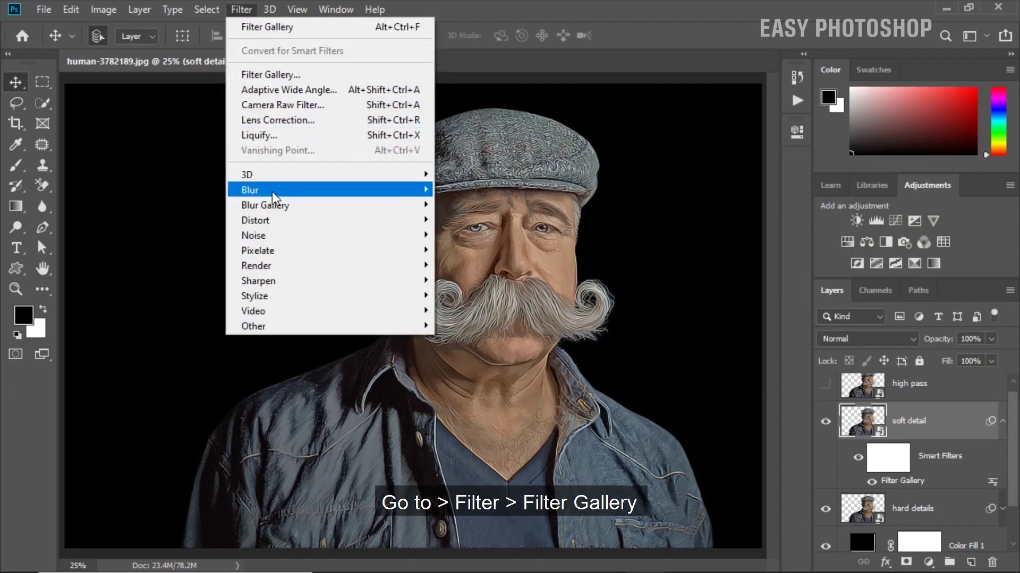
click(278, 81)
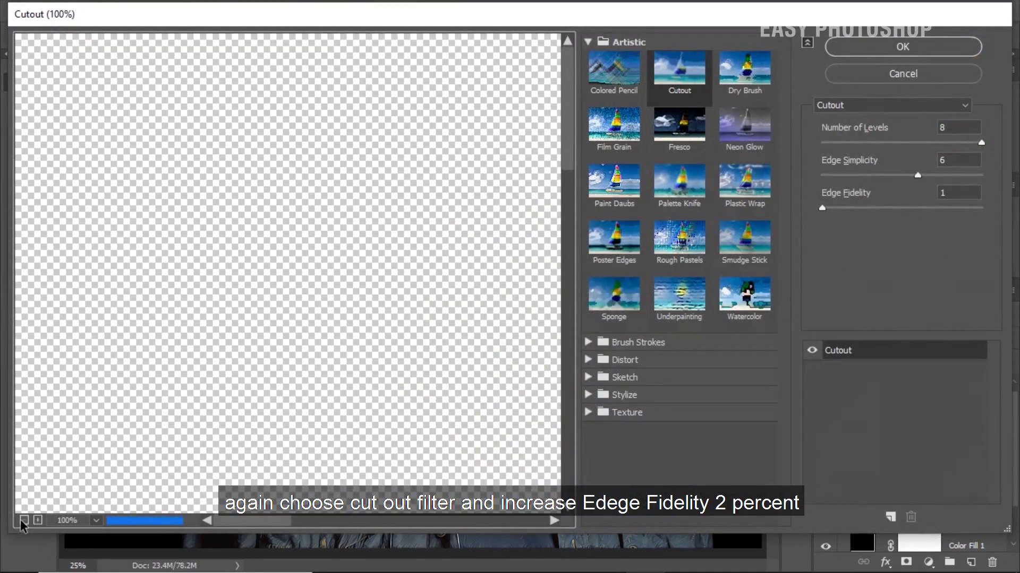
click(24, 521)
click(24, 520)
click(24, 520)
drag(457, 330, 419, 326)
drag(821, 208, 907, 175)
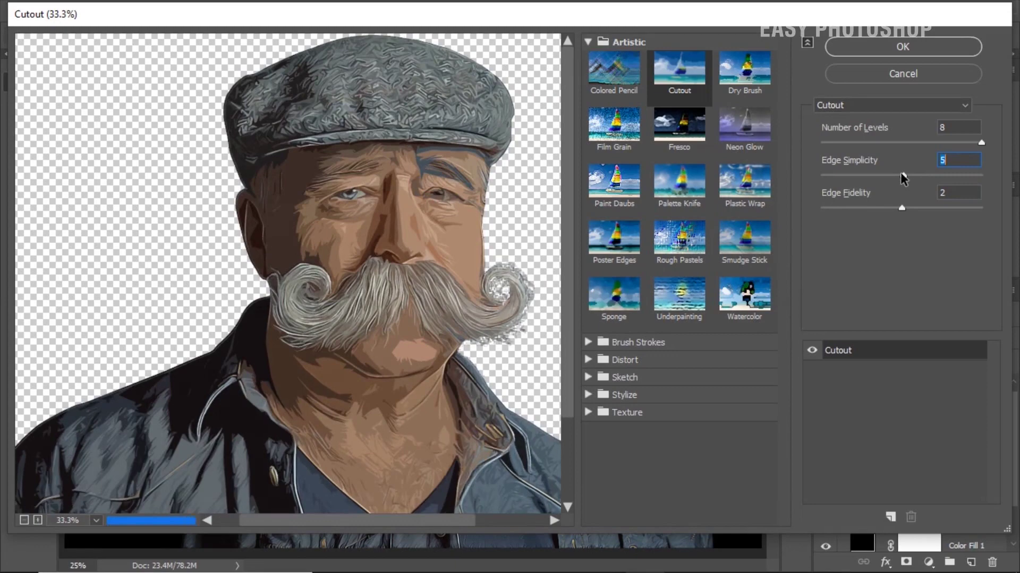
click(897, 49)
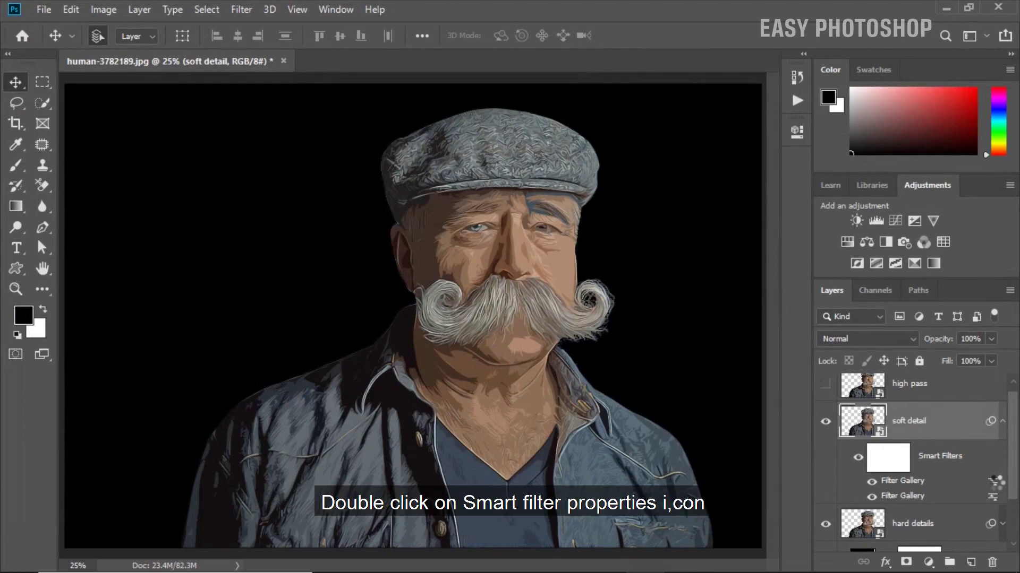
Step: Set the blending opacity of the soft detail layer's uppermost Filter Gallery smart filter to 35%
double_click(994, 482)
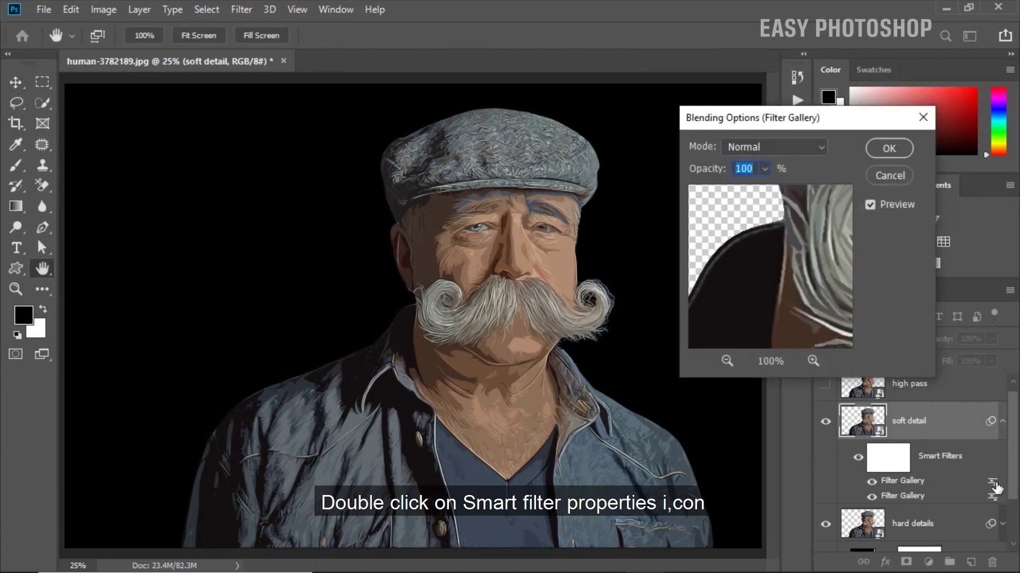
click(765, 169)
drag(764, 187, 719, 187)
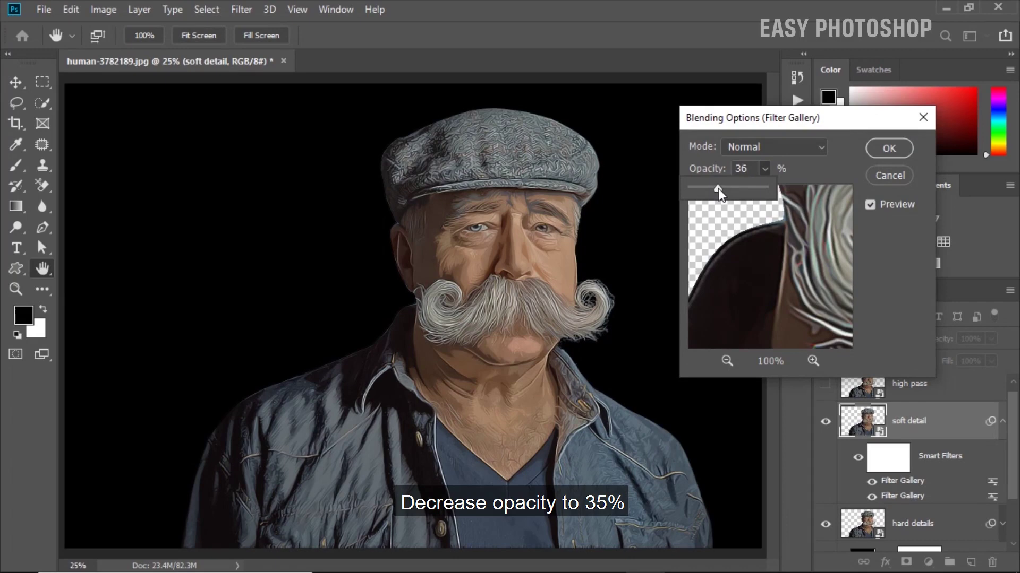
drag(718, 189, 717, 189)
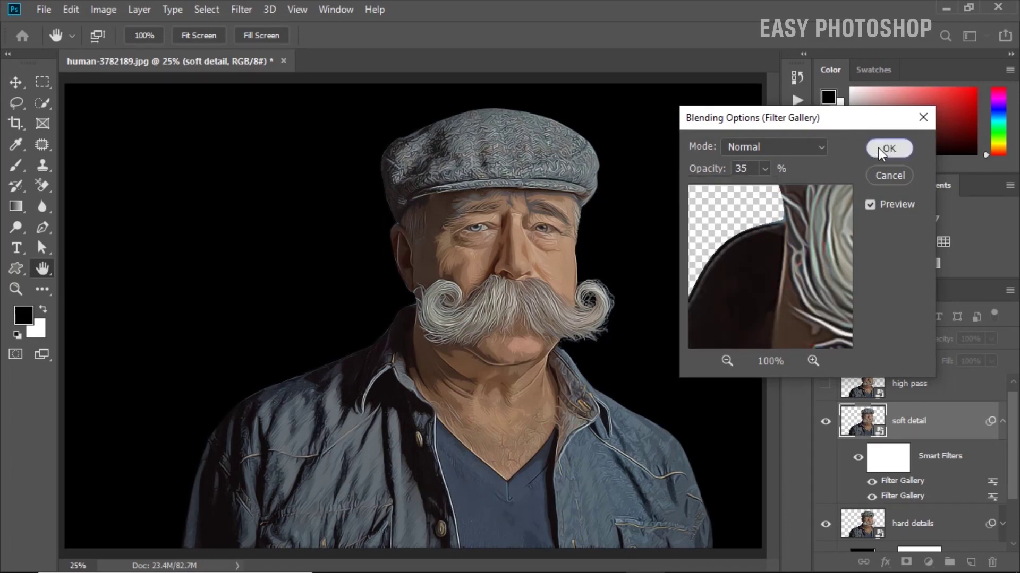
click(887, 148)
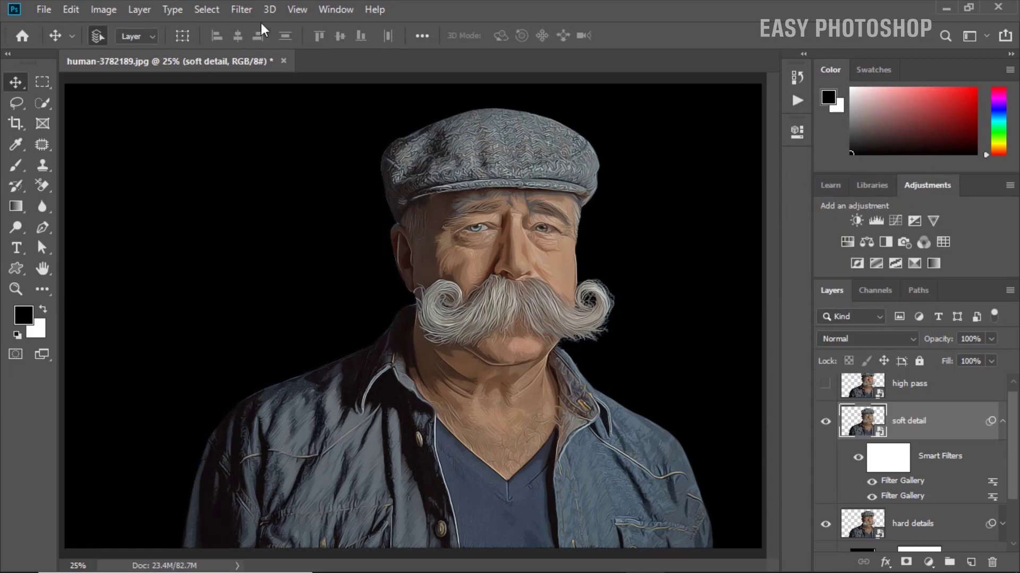
Step: Apply an Unsharp Mask with amount 200%, radius 2.0 pixels and threshold 0 to the soft detail layer
click(241, 9)
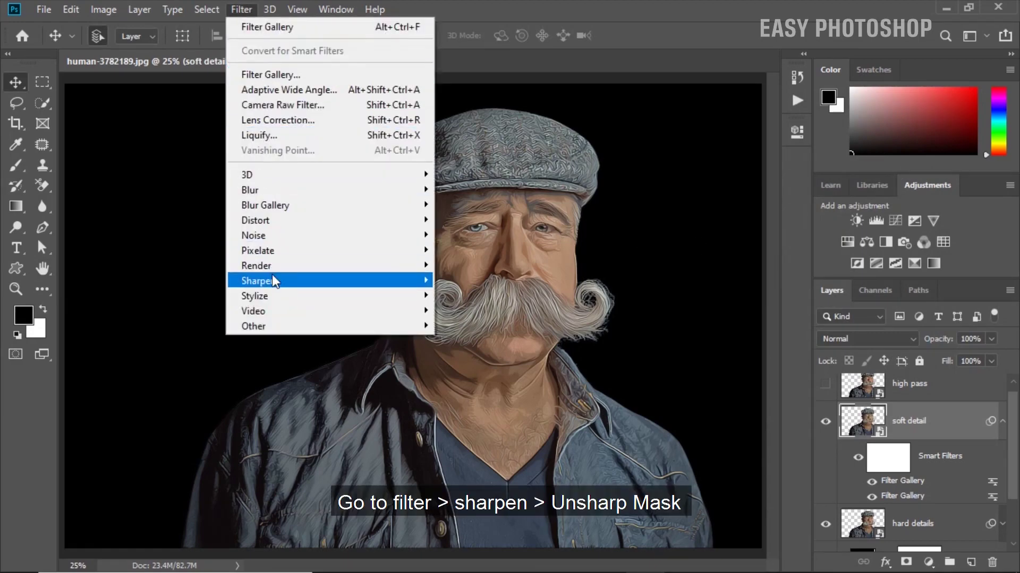
mouse_move(389, 282)
click(476, 355)
drag(476, 272, 449, 274)
click(476, 278)
key(BackSpace)
key(BackSpace)
key(BackSpace)
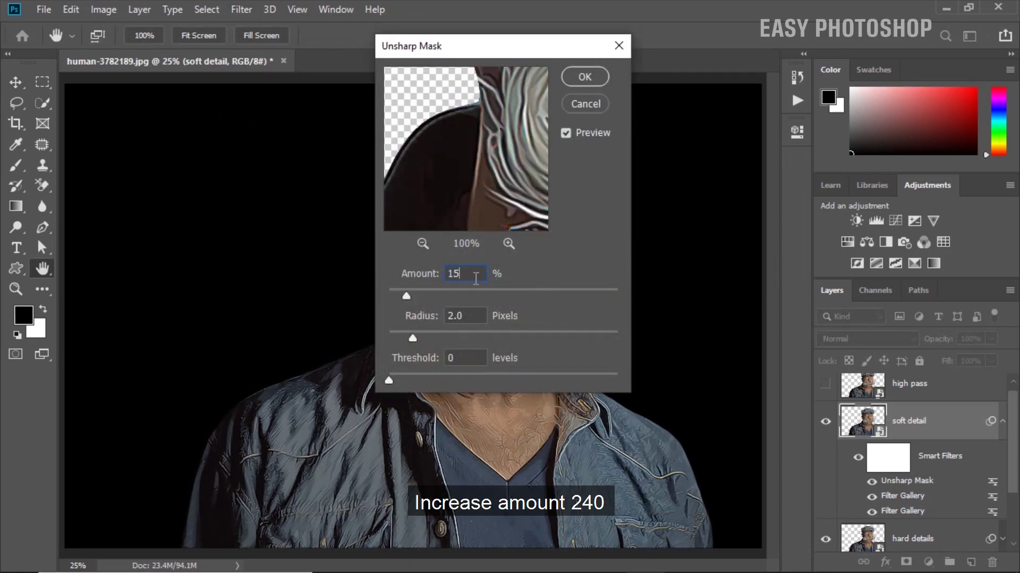
text(200)
click(582, 77)
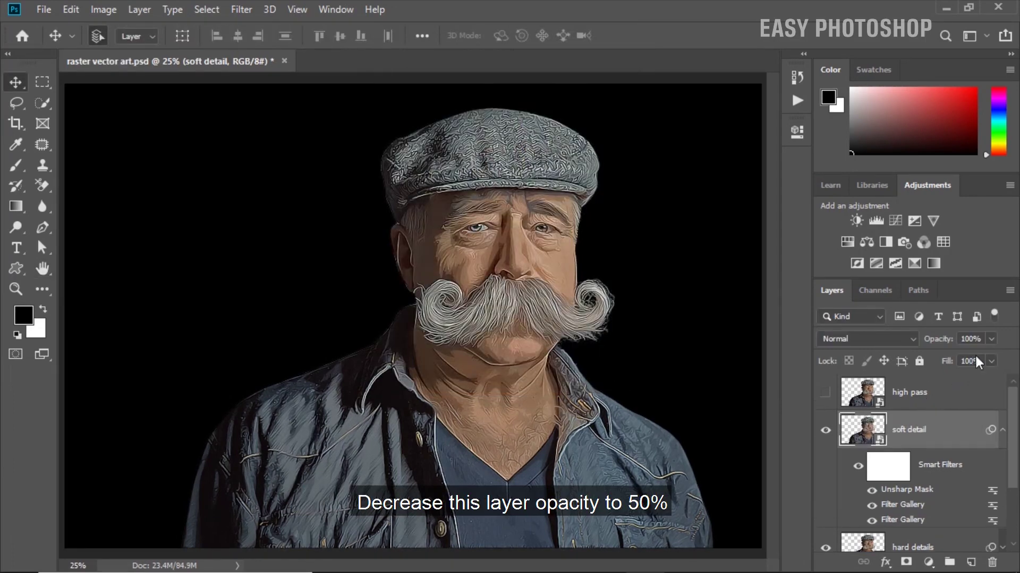
Step: Lower the soft detail layer's opacity to 51% and compare the portrait with the layer hidden and shown
click(991, 339)
drag(995, 356, 966, 358)
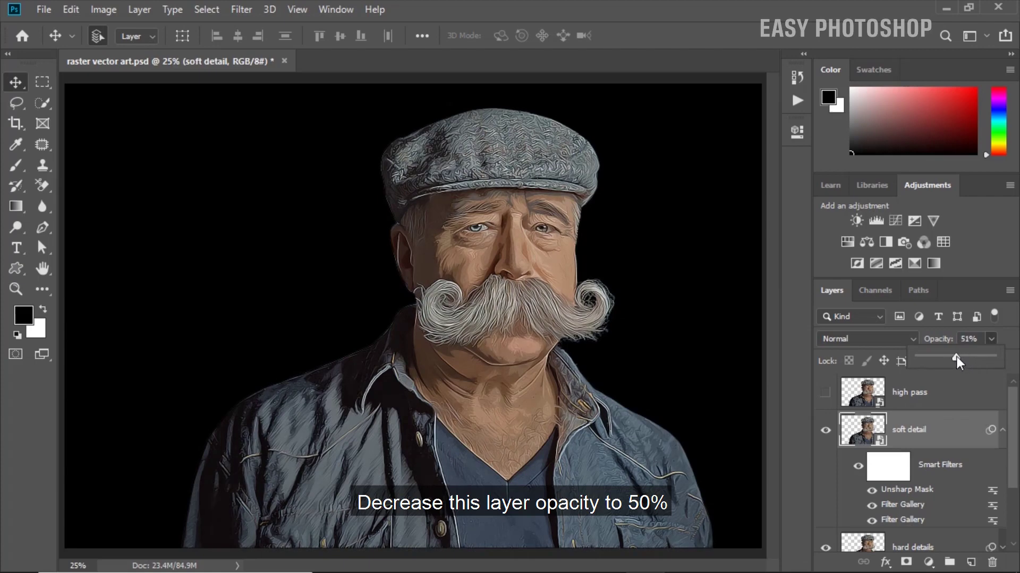
click(824, 431)
click(824, 431)
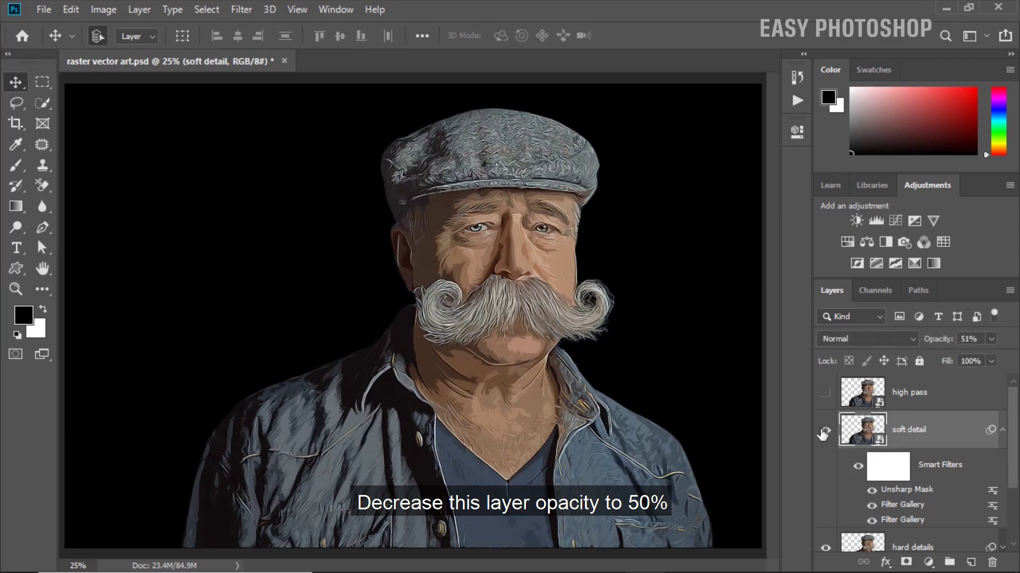
Step: Show the high pass layer and apply the High Pass filter to it with a radius of 2.0 pixels
click(924, 400)
click(825, 393)
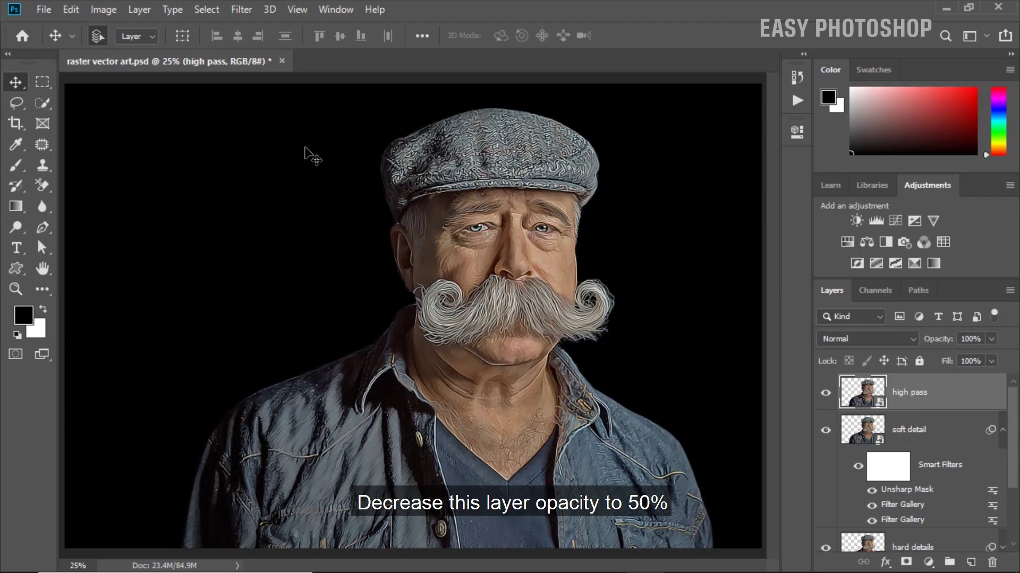
click(241, 9)
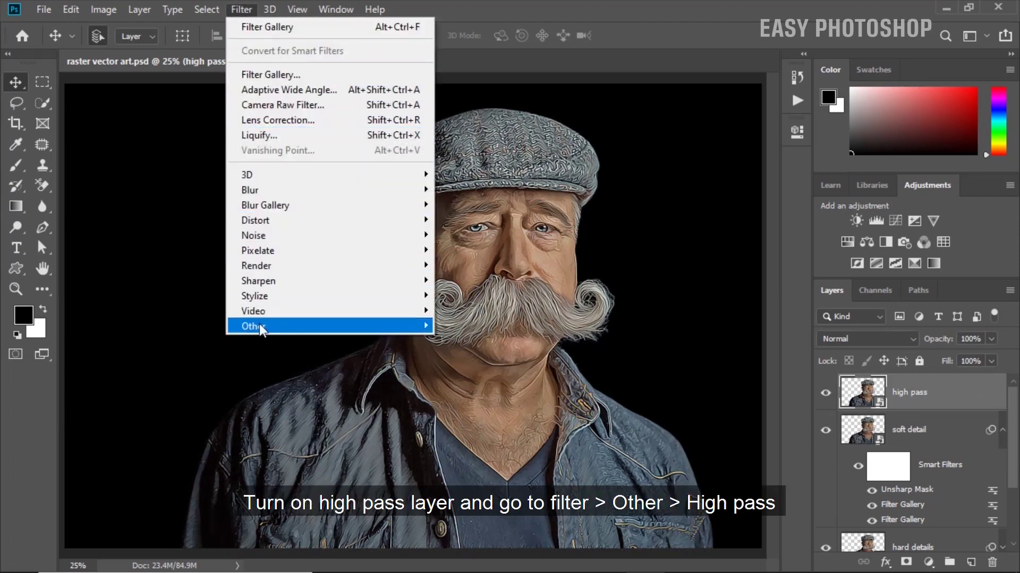
mouse_move(379, 327)
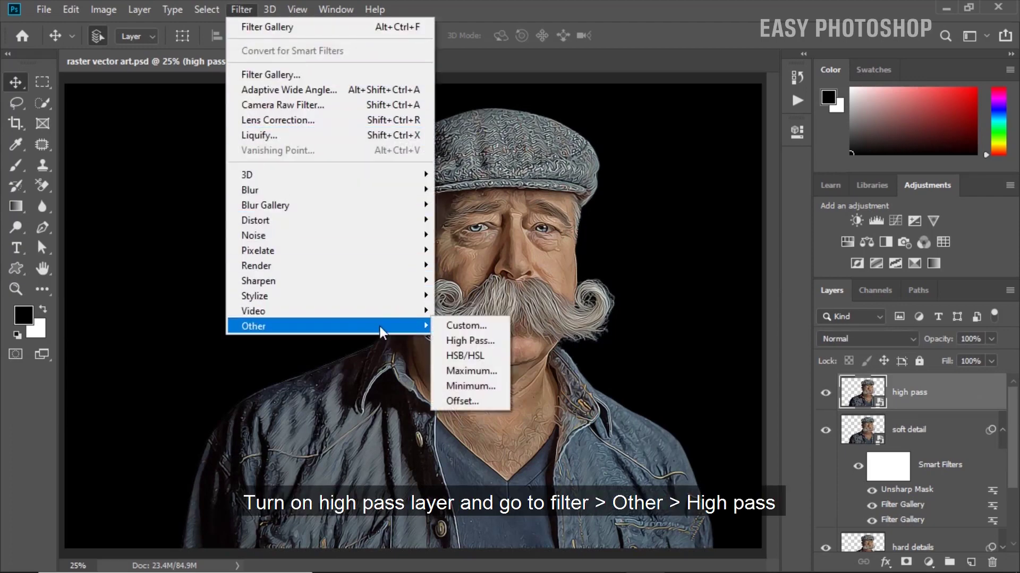
click(460, 340)
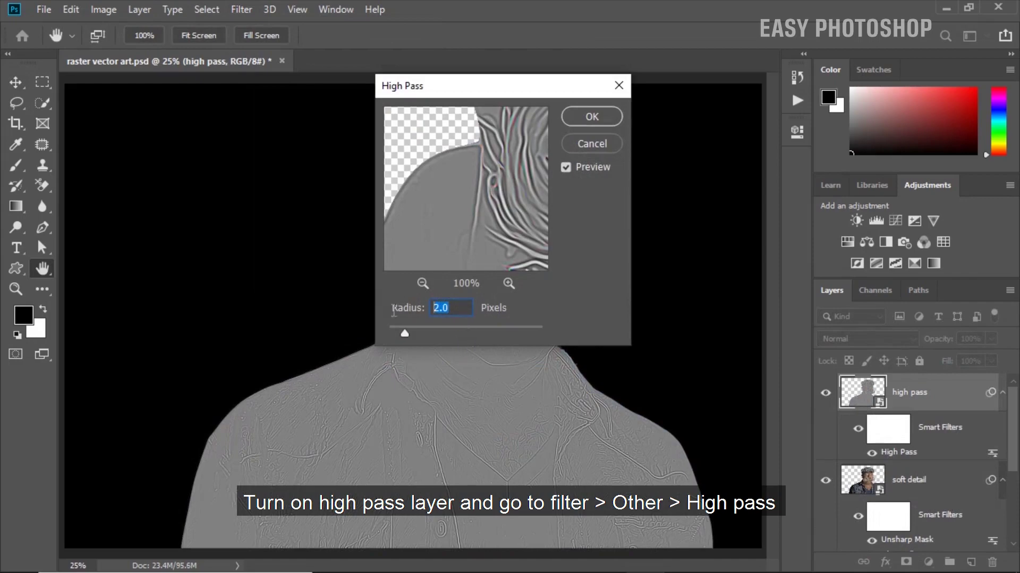
click(597, 118)
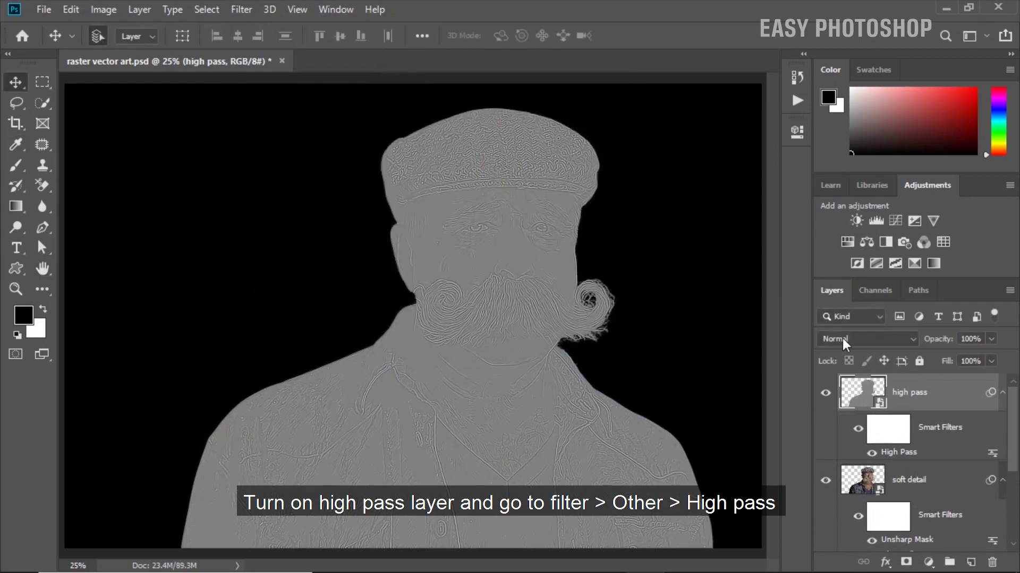
Step: Blend the high pass layer in Overlay mode at 58% opacity and compare the portrait with the layer hidden and shown
click(843, 340)
click(837, 367)
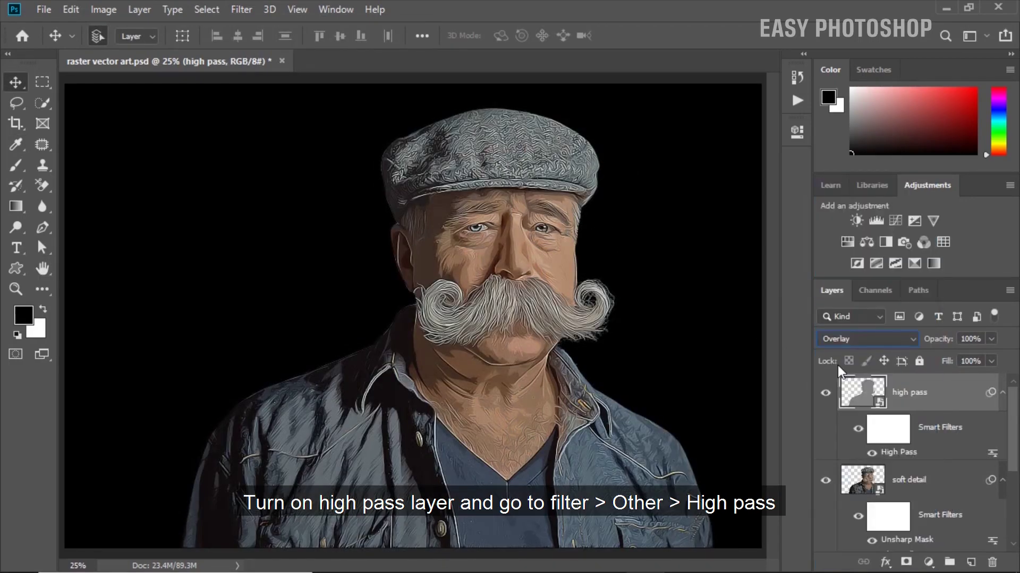
click(990, 339)
drag(996, 356, 962, 357)
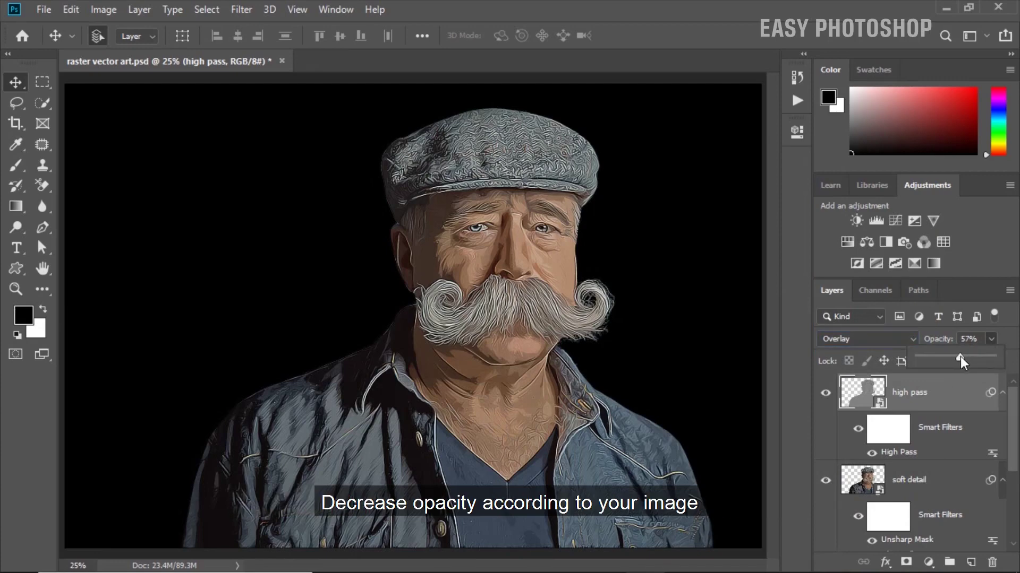
click(825, 393)
click(822, 396)
click(822, 396)
click(822, 396)
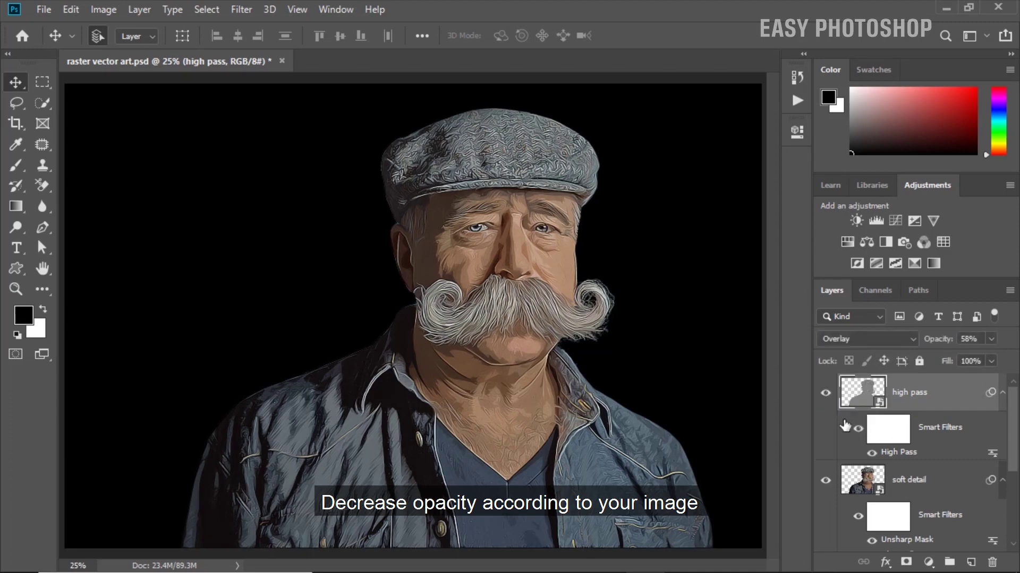
Step: Group all layers from the high pass layer down to the black Color Fill layer, leaving the Background outside
key(shift)
scroll(859, 466, down, 3)
shift+click(962, 502)
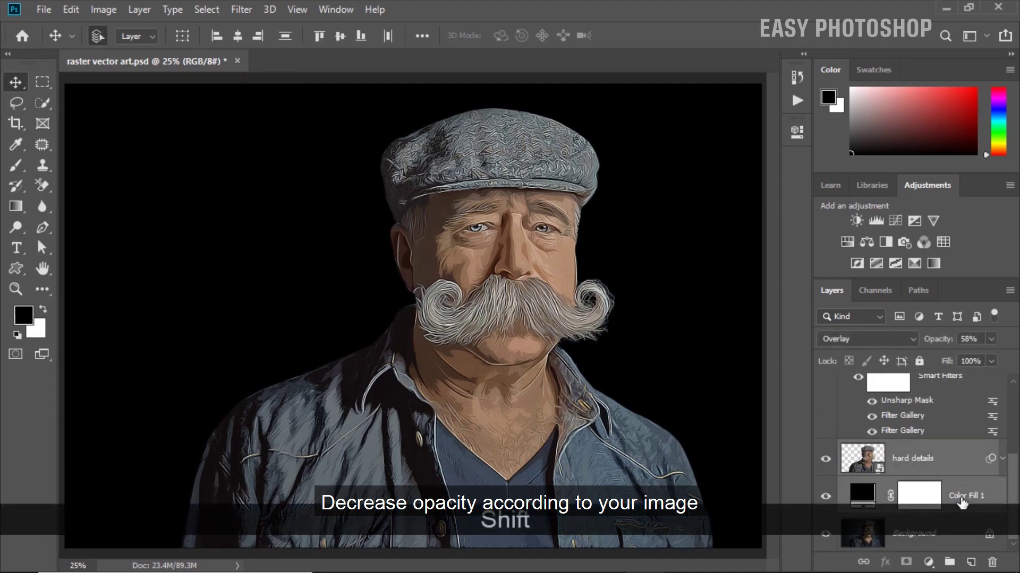
key(ctrl+g)
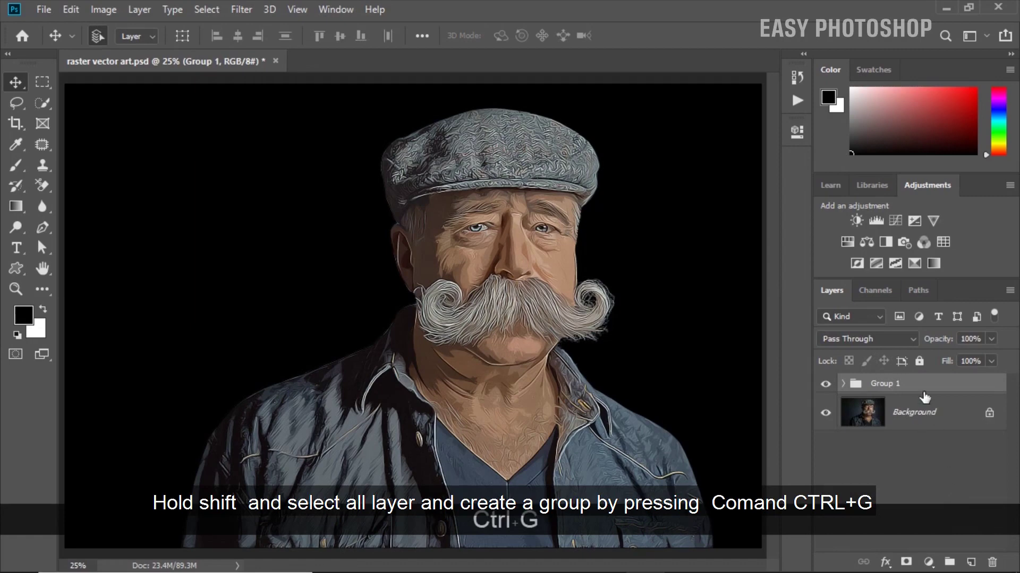
Step: Add a Vibrance adjustment layer above Group 1 and slightly raise its vibrance and saturation
click(929, 562)
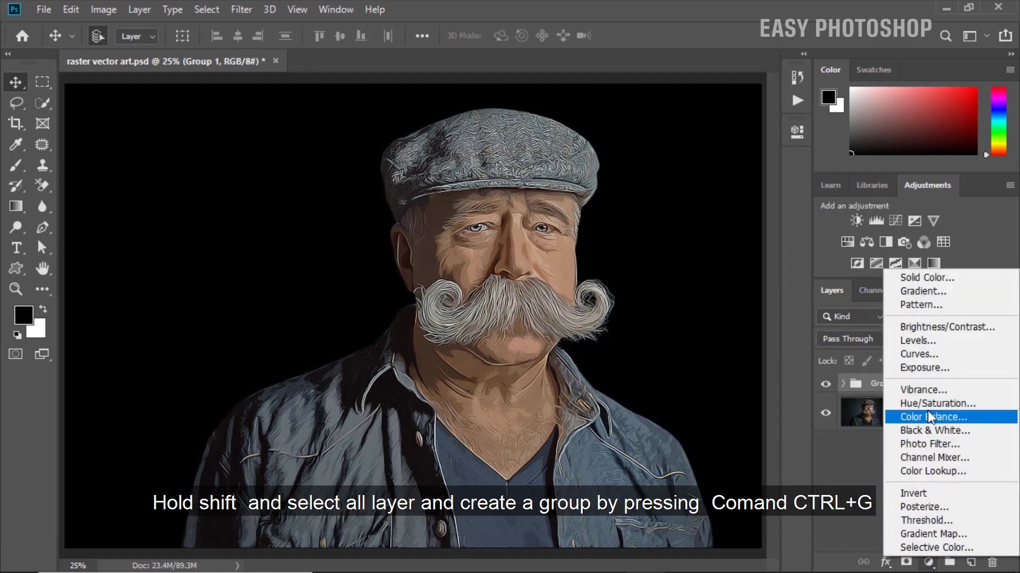
click(923, 391)
click(662, 196)
drag(662, 197, 665, 225)
click(751, 127)
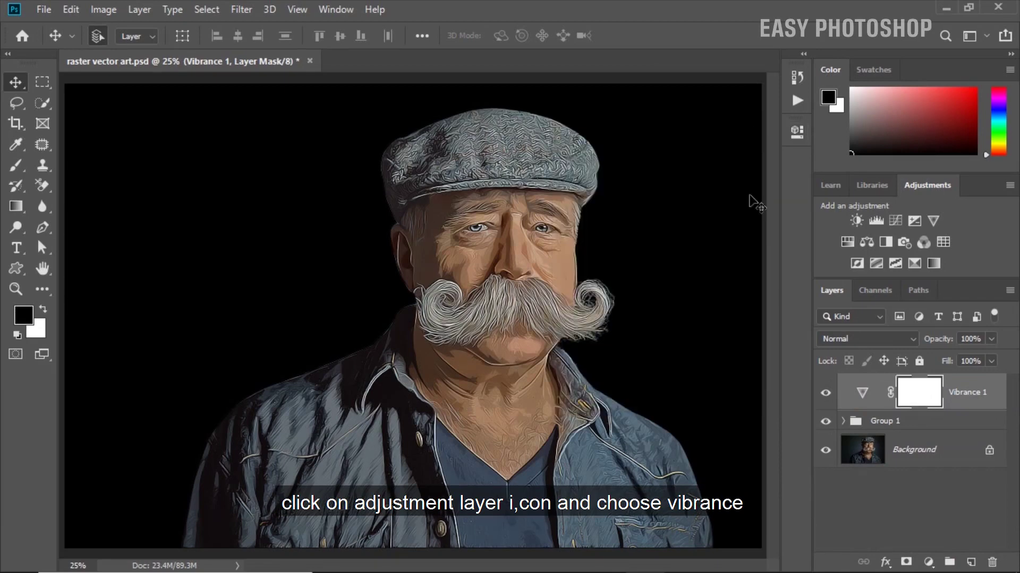
Step: Add a Brightness/Contrast adjustment layer above the Vibrance layer with brightness 8 and contrast 2
click(928, 561)
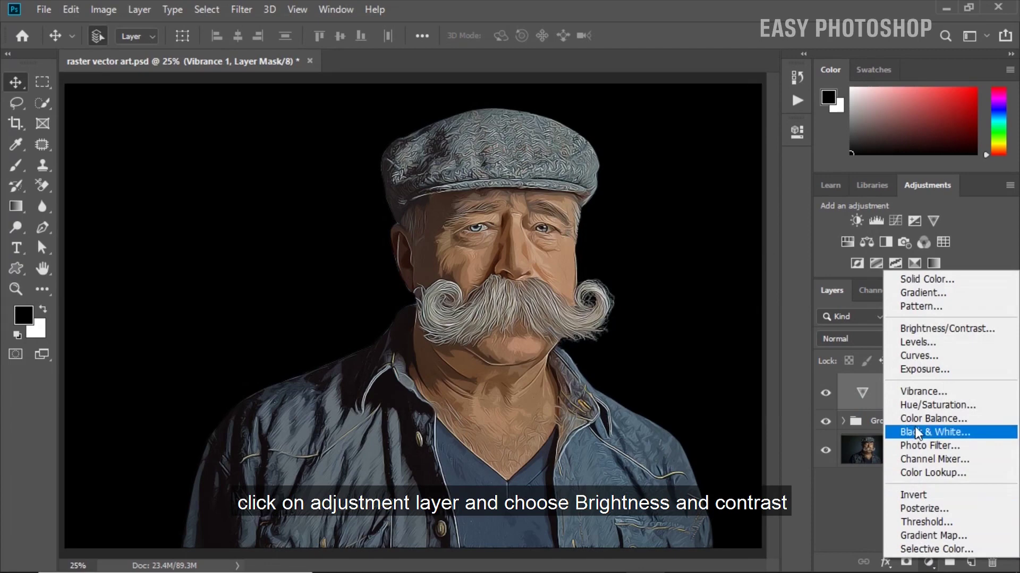
click(910, 330)
drag(664, 221, 663, 254)
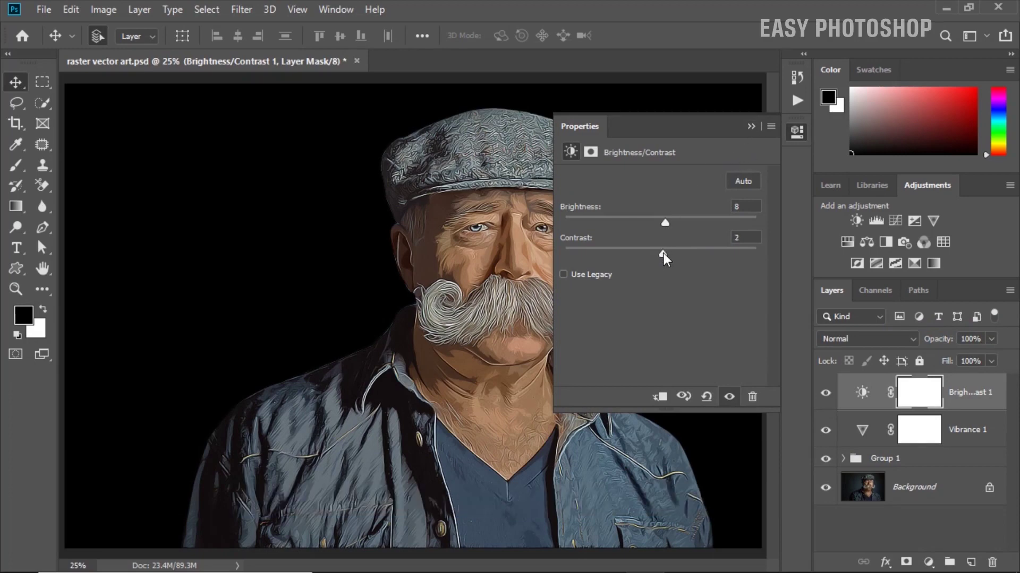
click(750, 128)
Step: Add a Color Balance adjustment layer and shift its midtones slightly towards red, with Magenta-Green at +5 and Yellow-Blue at +6
click(928, 562)
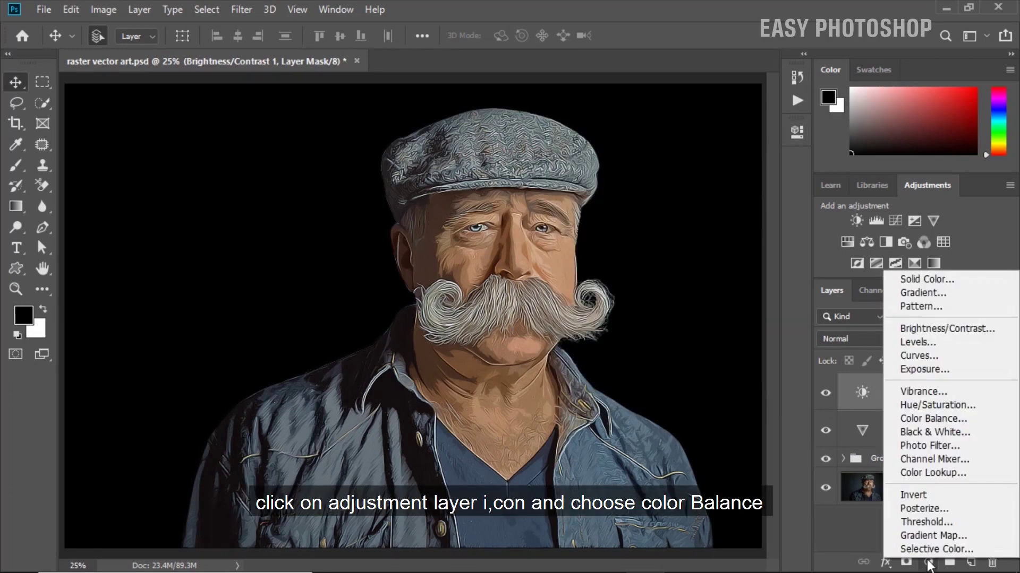
click(928, 420)
drag(642, 215, 645, 265)
Step: Set the Color Balance shadows to +3 on Cyan-Red and fine-tune their Magenta-Green and Yellow-Blue balance
click(642, 178)
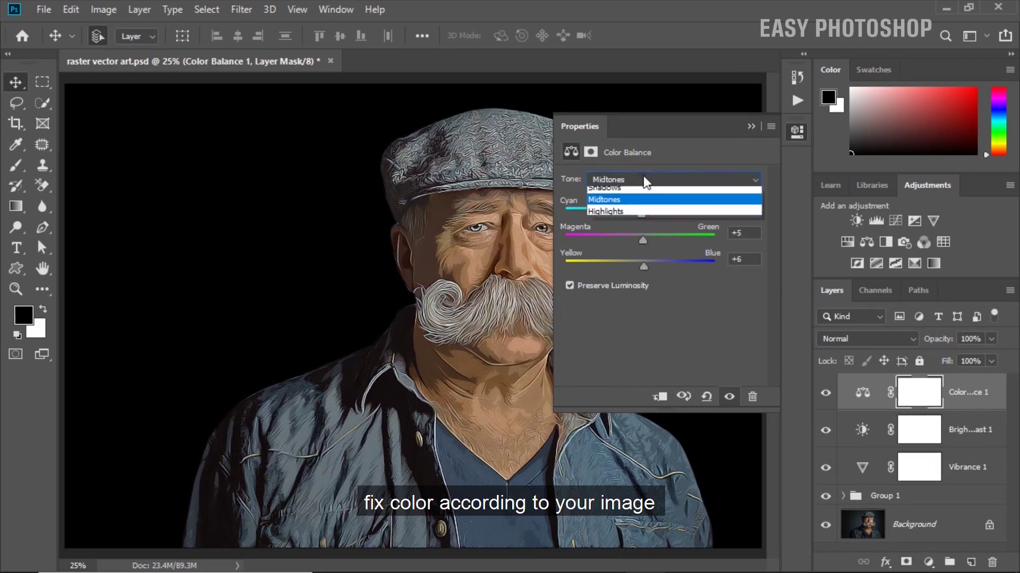
click(631, 209)
click(638, 182)
click(631, 192)
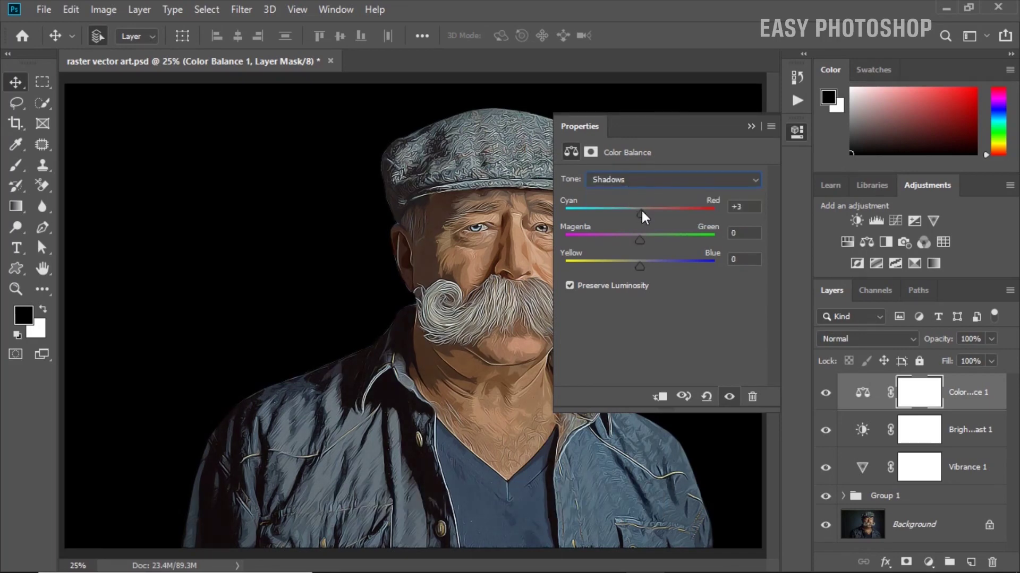
drag(639, 238, 640, 266)
Step: Set the Color Balance highlights to Cyan-Red +4, Magenta-Green +1 and Yellow-Blue +2
click(642, 185)
click(635, 216)
drag(642, 238, 642, 263)
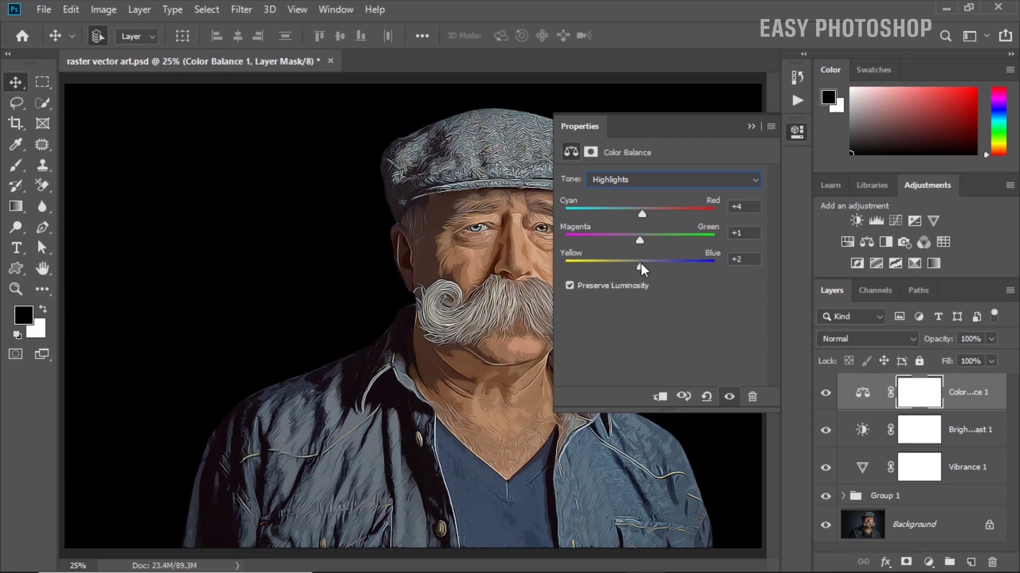
click(750, 127)
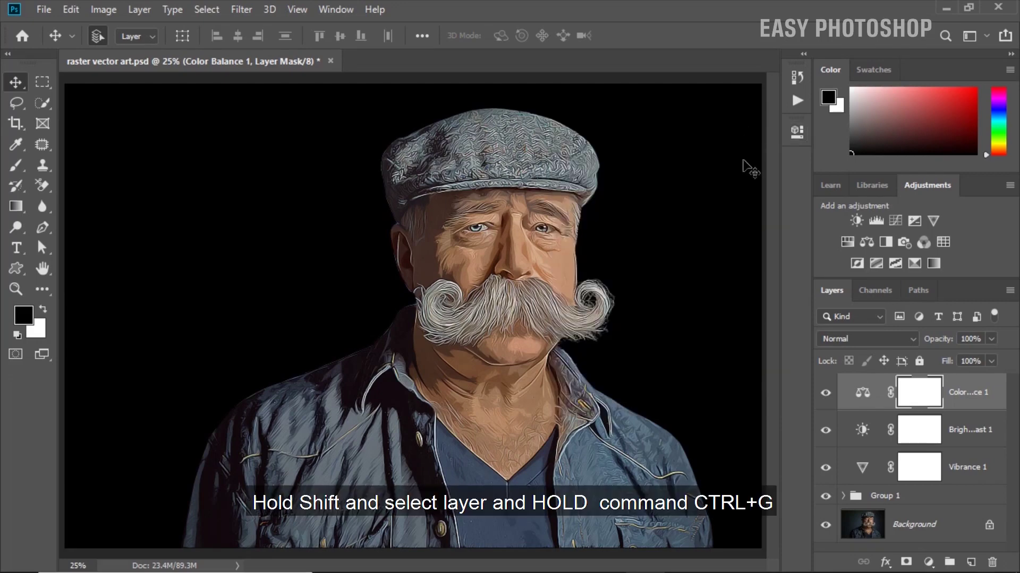
Step: Group the Color Balance, Brightness/Contrast and Vibrance adjustment layers
shift+click(963, 467)
key(g)
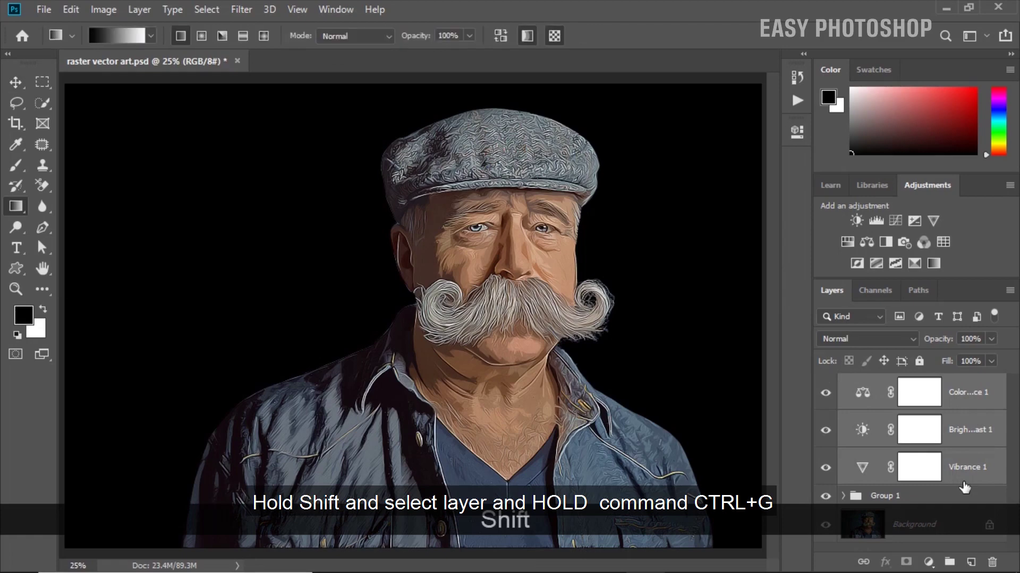
key(ctrl+g)
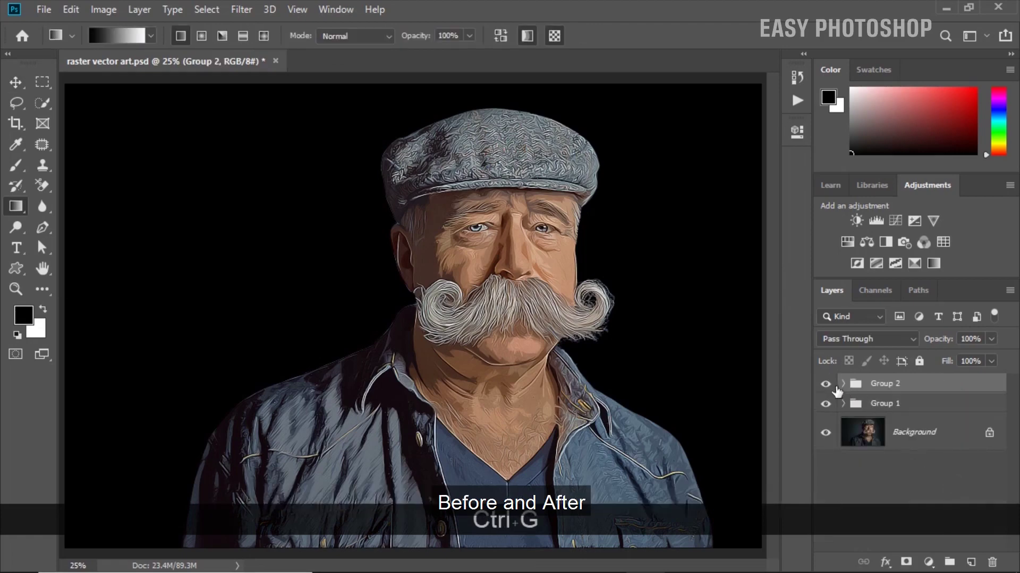
Step: Compare the portrait with the adjustment group Group 2 hidden and shown
click(825, 384)
click(825, 384)
click(825, 384)
click(824, 384)
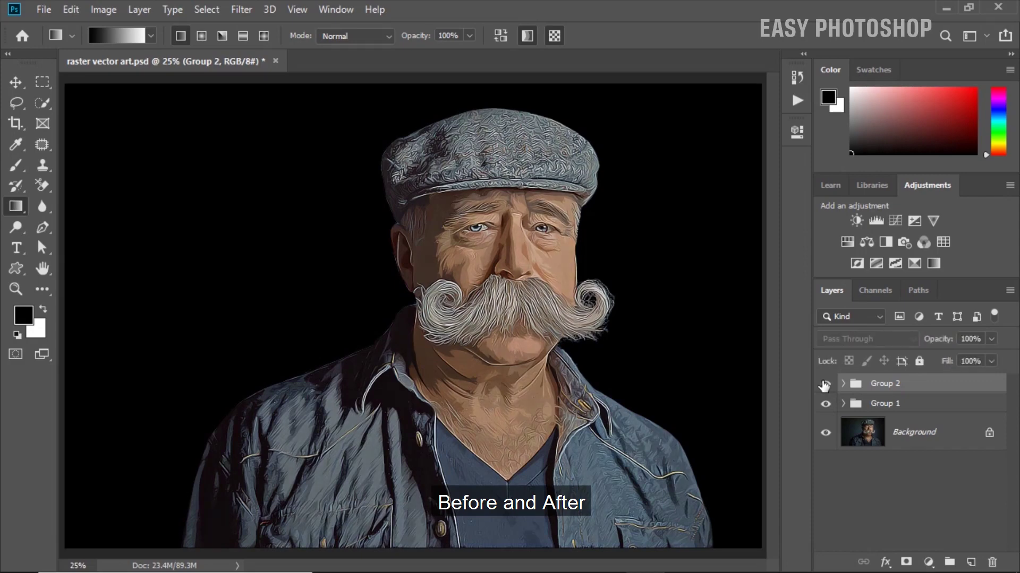